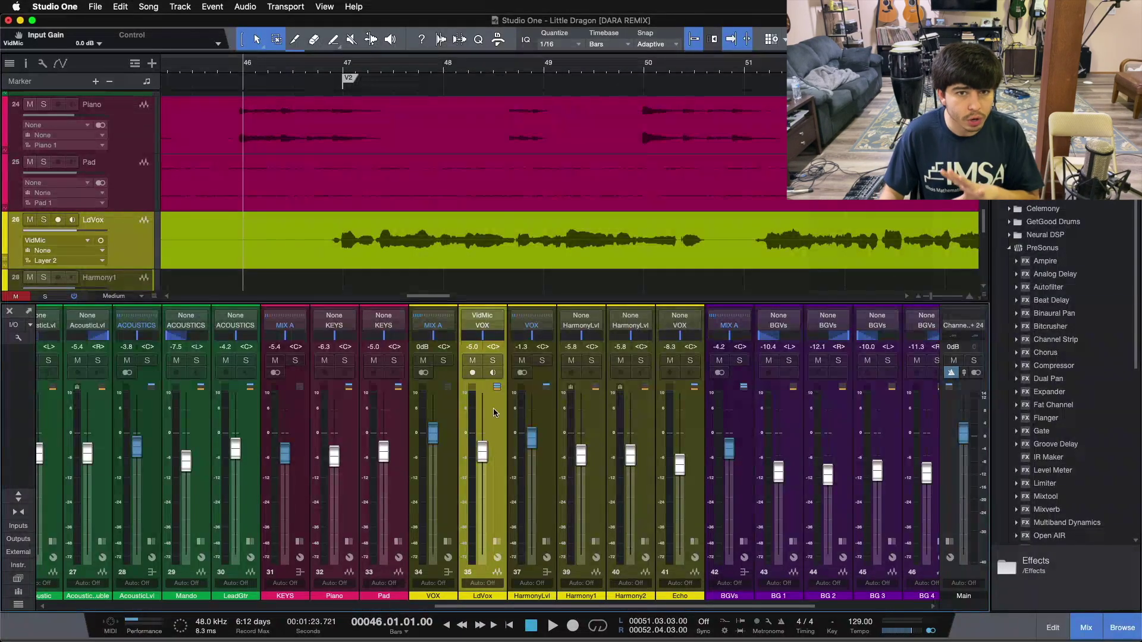
- Play the song from bar 46 to about bar 56 to hear the second verse's lead vocal in the mix
{"action": "left_click_drag", "start_coordinate": [464, 68], "coordinate": [400, 58]}
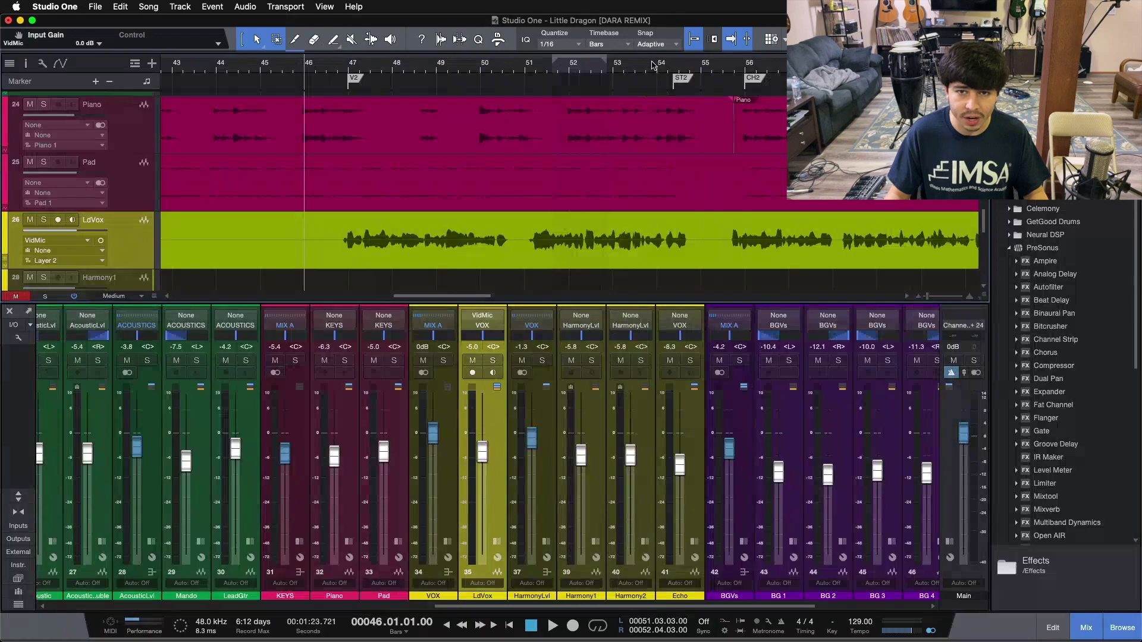
{"action": "key", "text": "KP_1"}
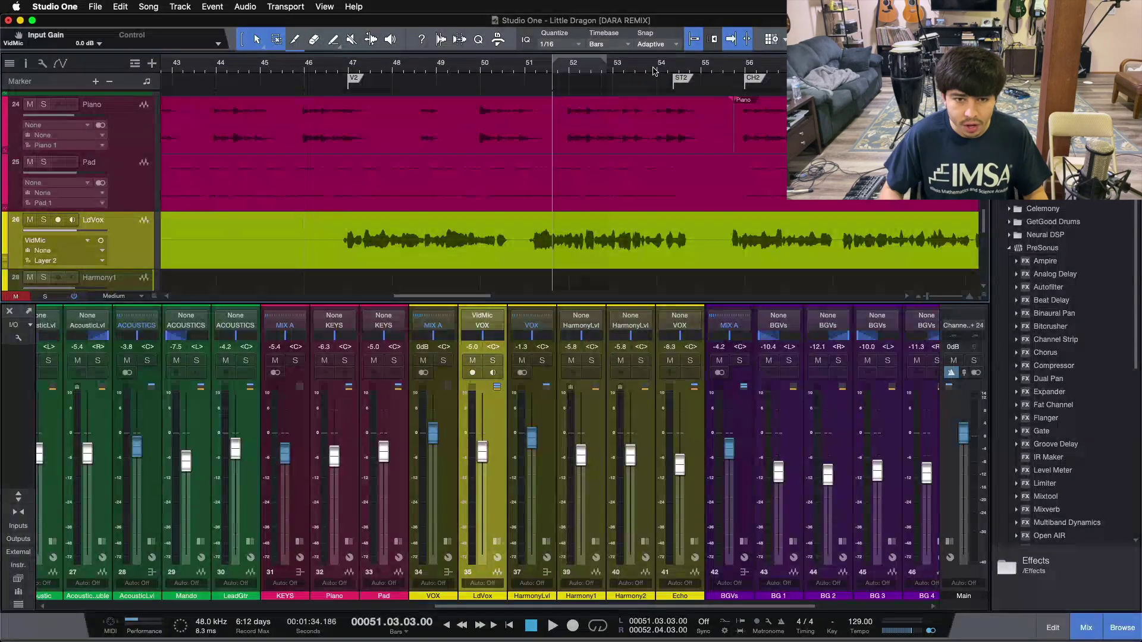
{"action": "left_click", "coordinate": [306, 65]}
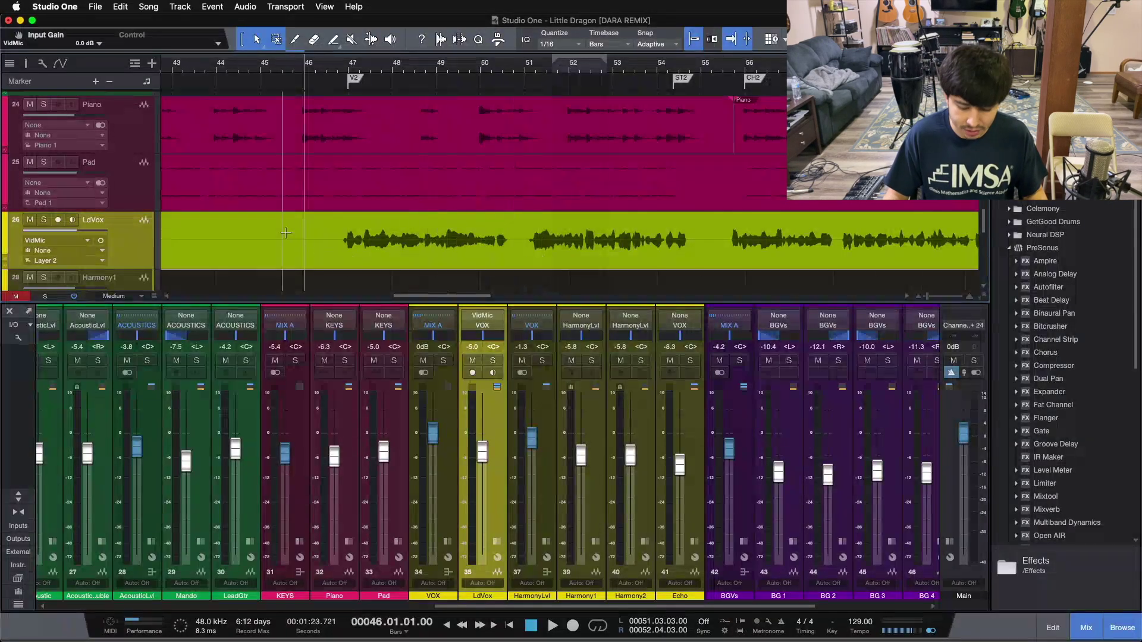
{"action": "key", "text": "space"}
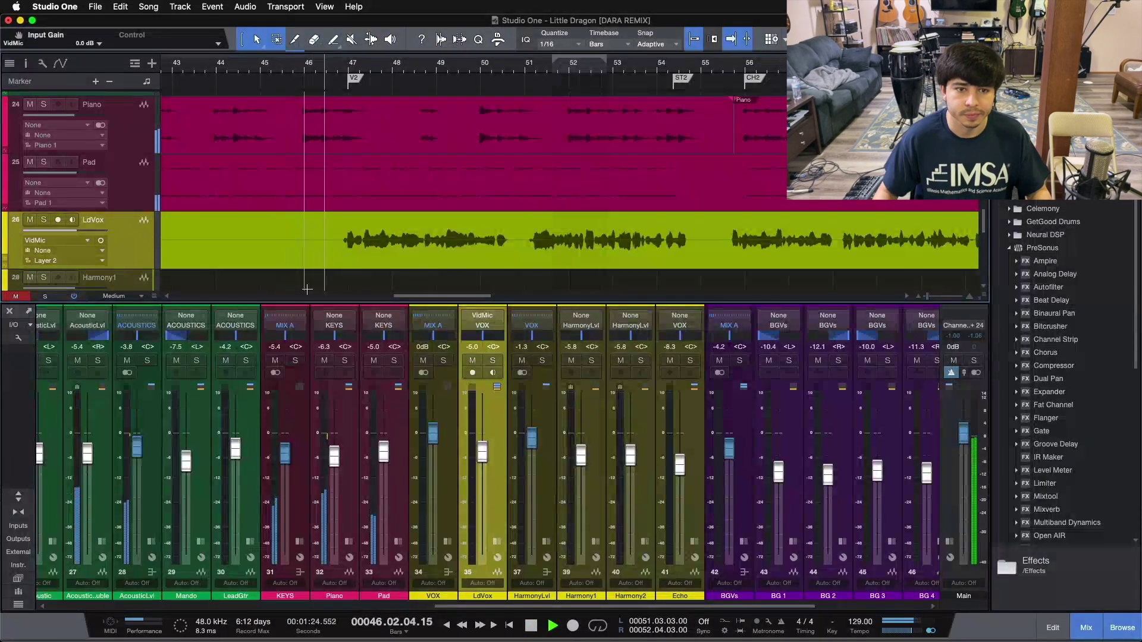
{"action": "left_click_drag", "start_coordinate": [496, 606], "coordinate": [605, 606]}
{"action": "left_click", "coordinate": [925, 543]}
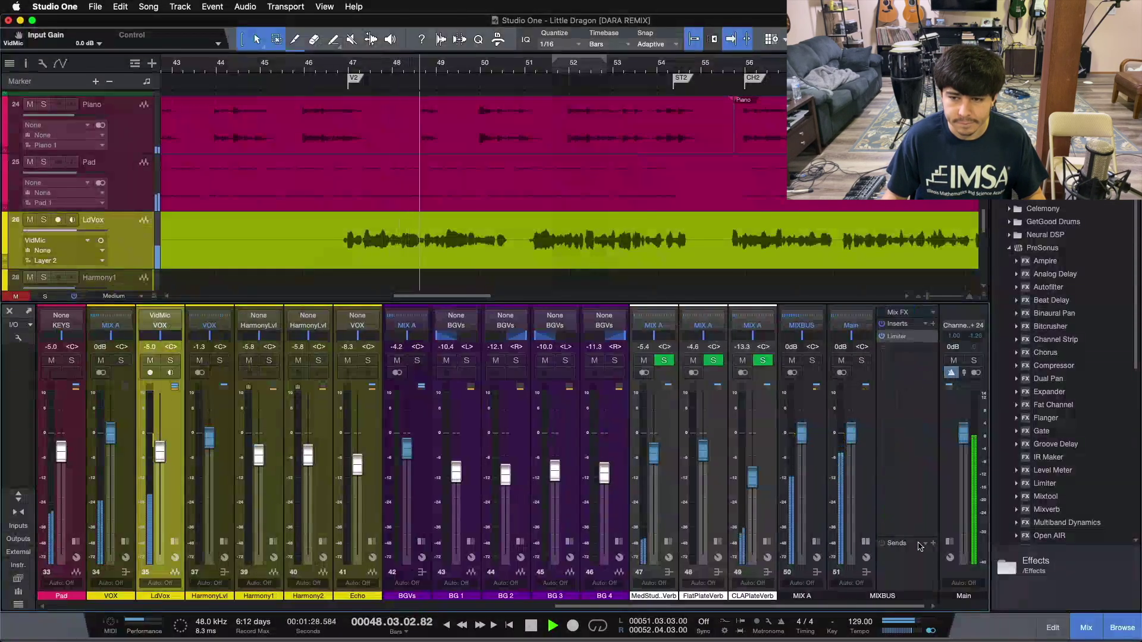
{"action": "left_click", "coordinate": [865, 543]}
{"action": "left_click_drag", "start_coordinate": [868, 606], "coordinate": [674, 551]}
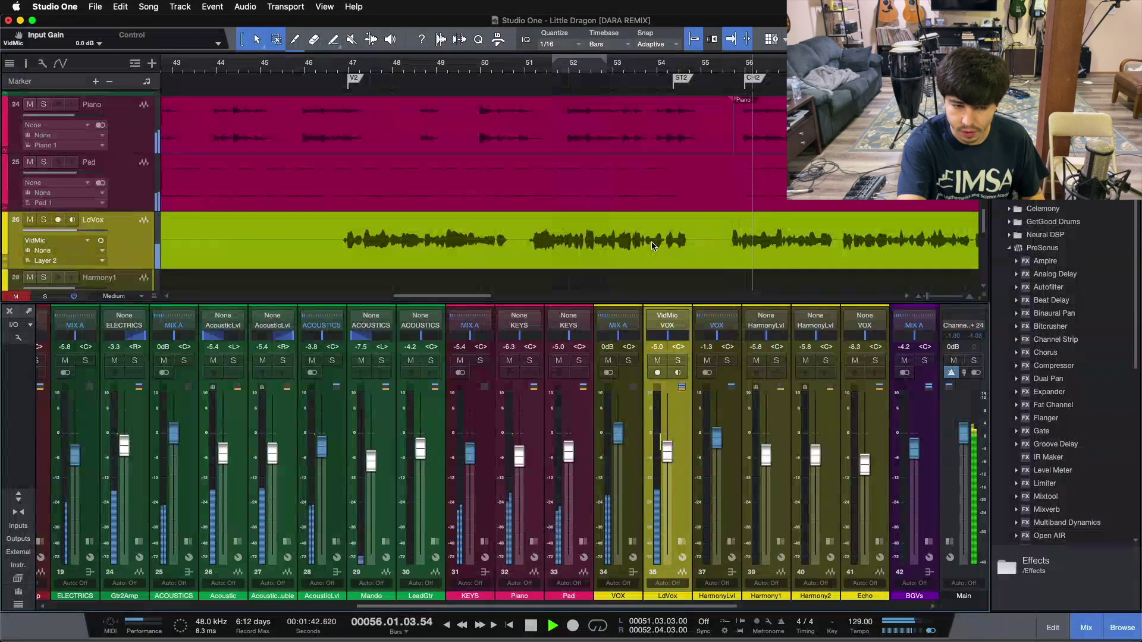
{"action": "key", "text": "space"}
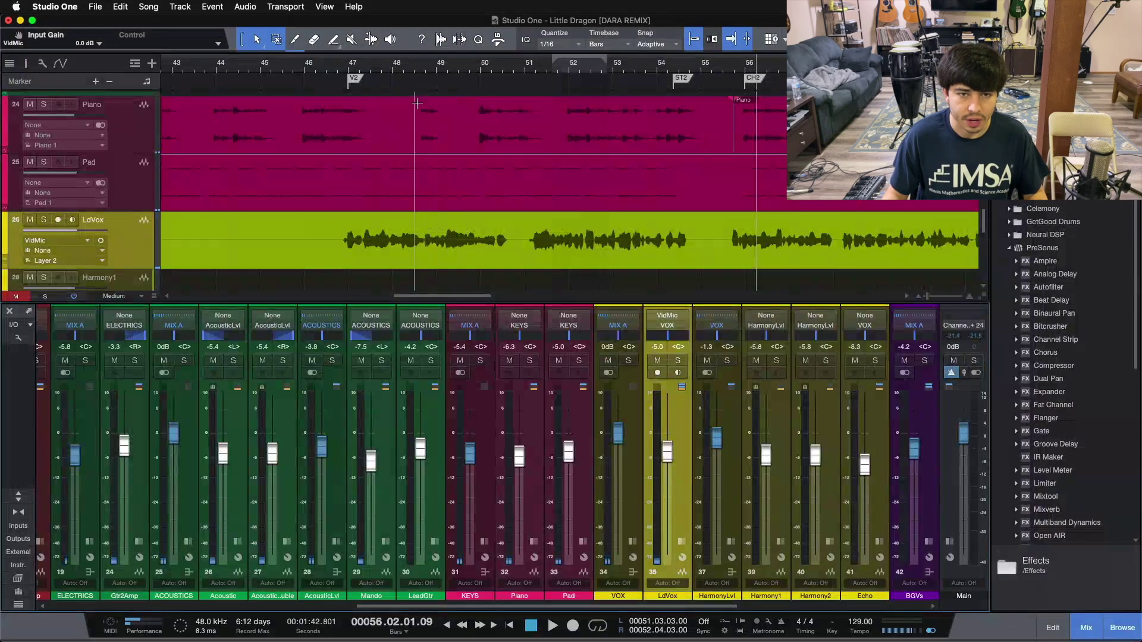
- Mark the second phrase of verse 2 on the LdVox track, from 48.4 to about the middle of bar 50
{"action": "key", "text": "z"}
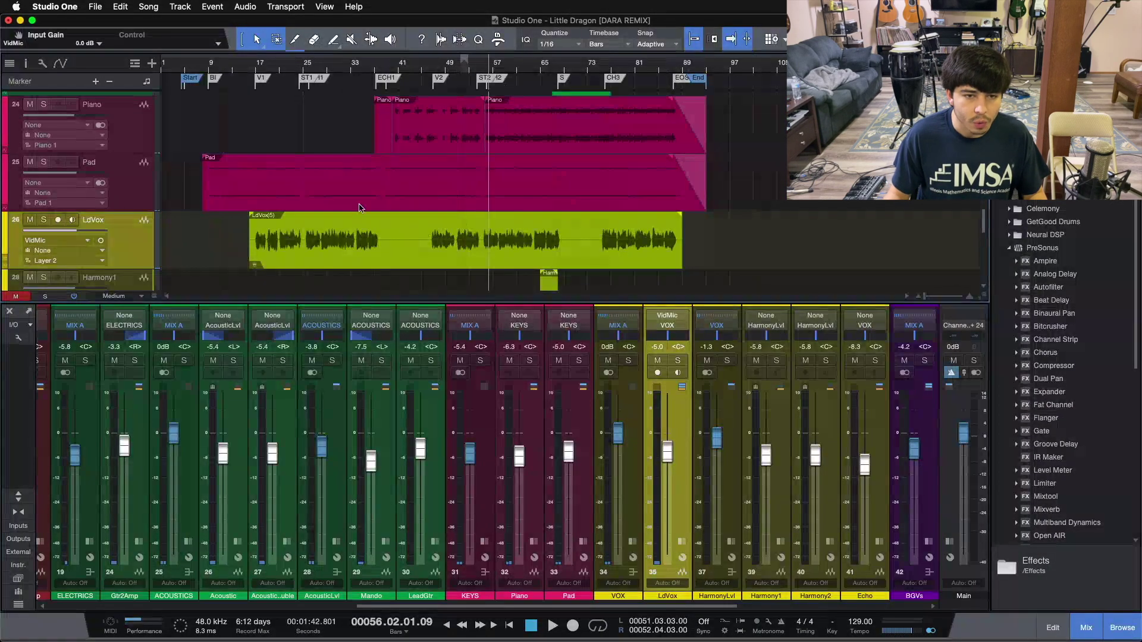
{"action": "left_click_drag", "start_coordinate": [490, 63], "coordinate": [624, 102]}
{"action": "left_click_drag", "start_coordinate": [319, 69], "coordinate": [375, 87]}
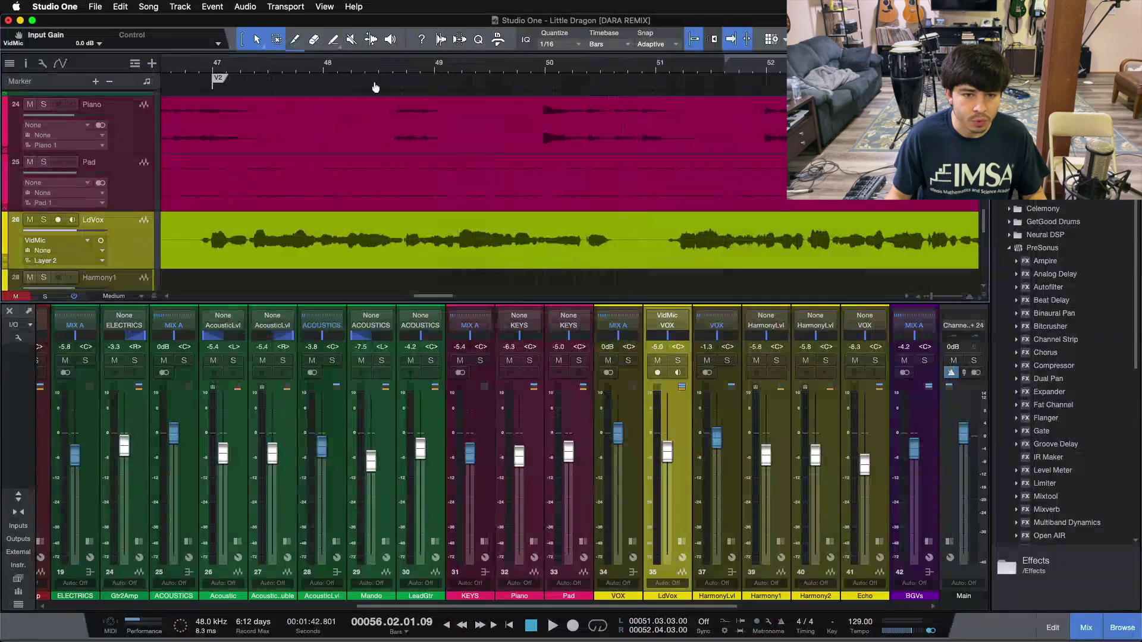
{"action": "key", "text": "w"}
{"action": "left_click_drag", "start_coordinate": [417, 238], "coordinate": [562, 238]}
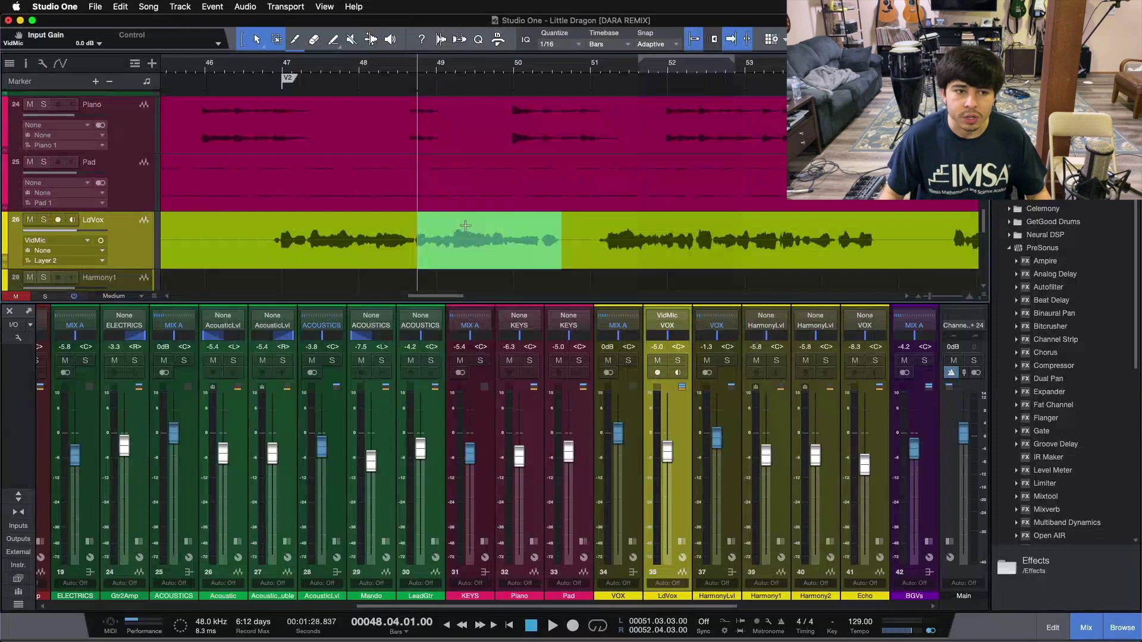
- Duplicate the LdVox track without its events and arm the duplicate for recording
{"action": "right_click", "coordinate": [130, 234]}
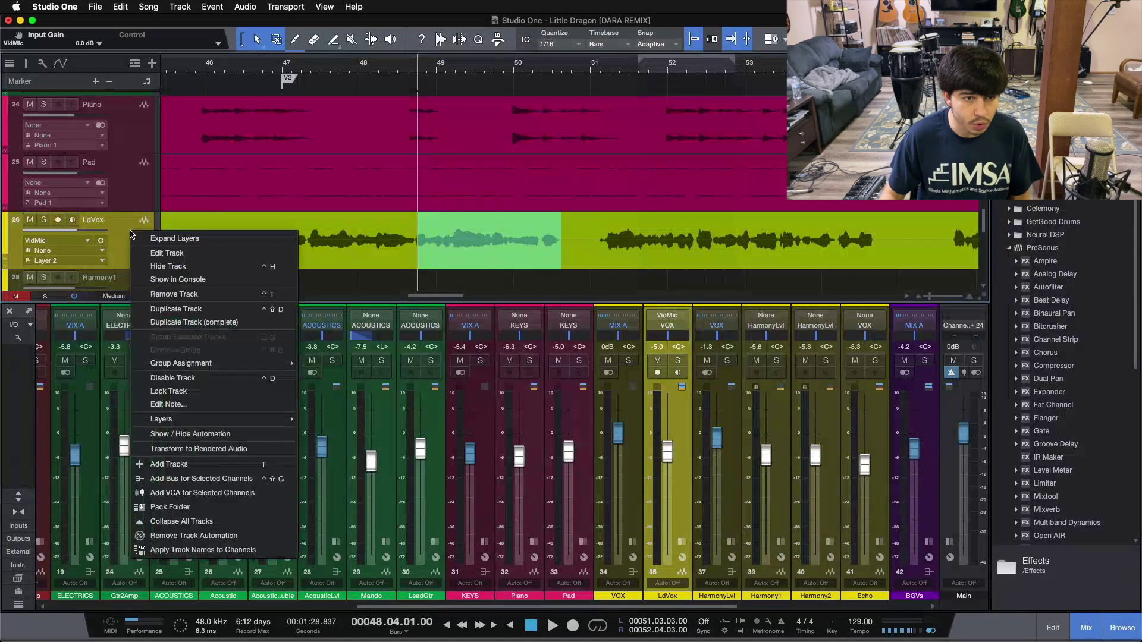
{"action": "left_click", "coordinate": [193, 310]}
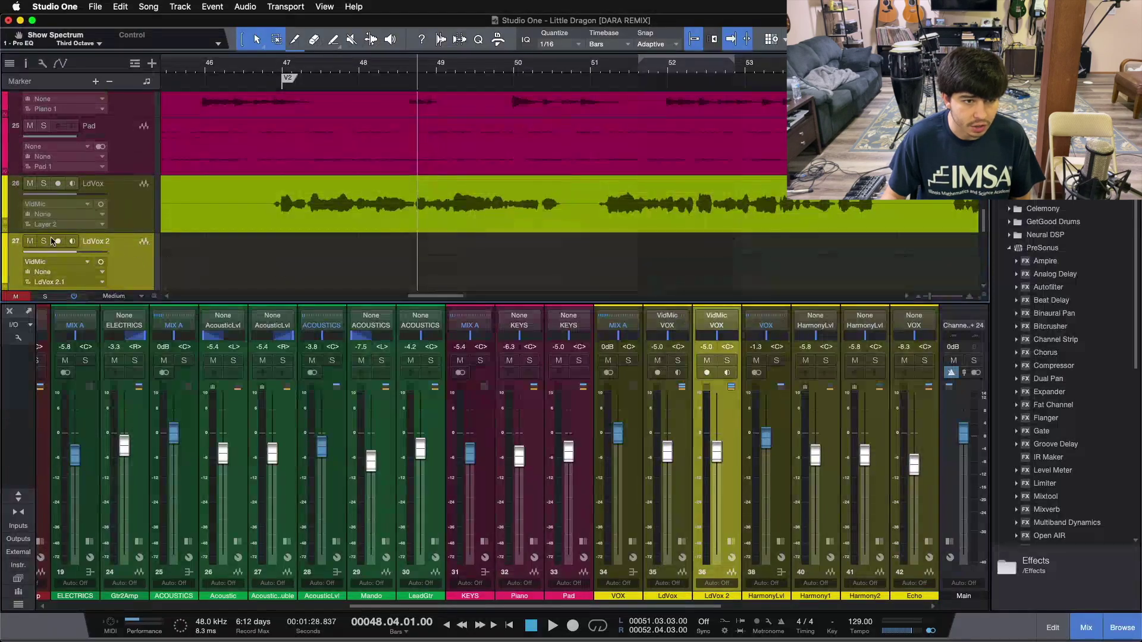
{"action": "left_click", "coordinate": [58, 241]}
{"action": "key", "text": "KP_Subtract"}
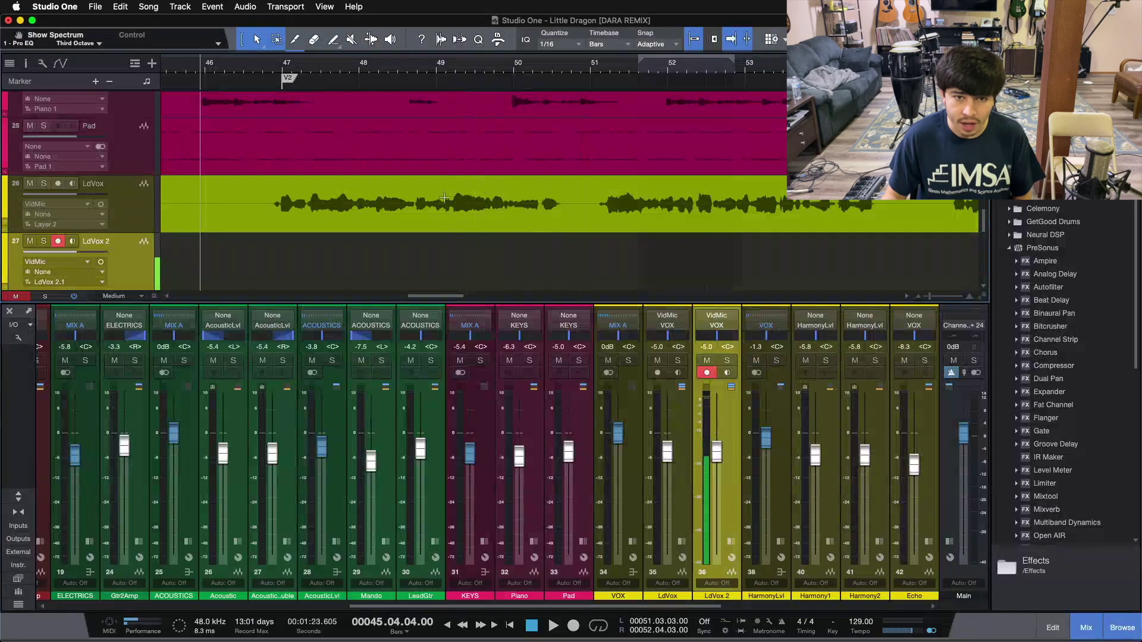
- Record a replacement take of the 48.4 to 50.4 phrase on LdVox 2, starting at bar 46 and stopping in bar 52
{"action": "left_click", "coordinate": [206, 67]}
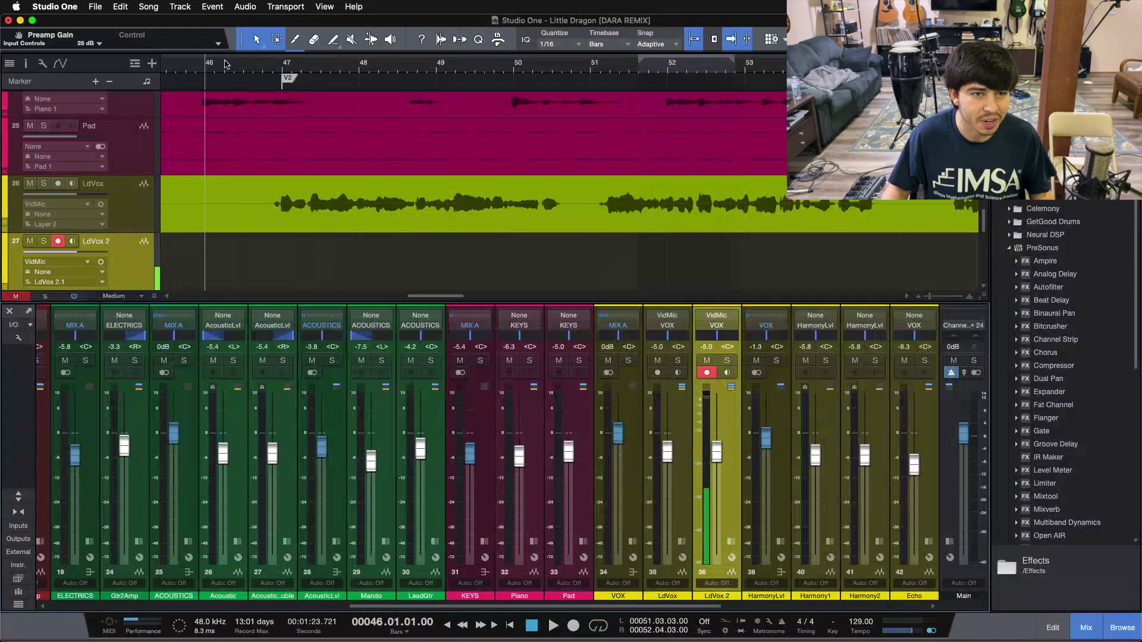
{"action": "scroll", "coordinate": [226, 68], "scroll_direction": "left", "scroll_amount": 1}
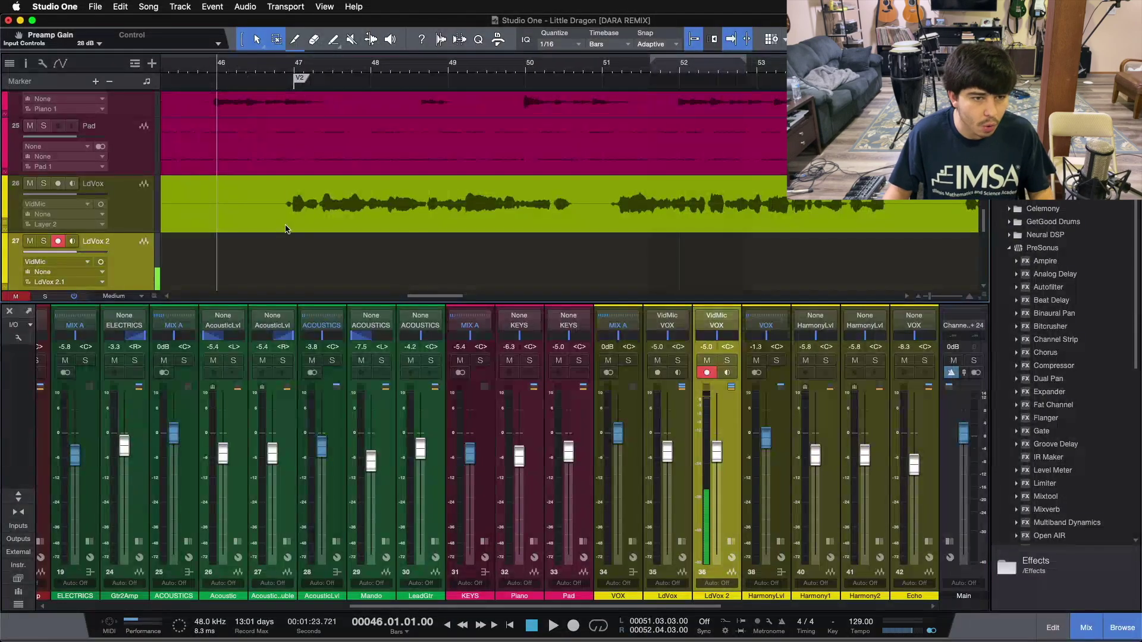
{"action": "left_click_drag", "start_coordinate": [428, 196], "coordinate": [588, 193]}
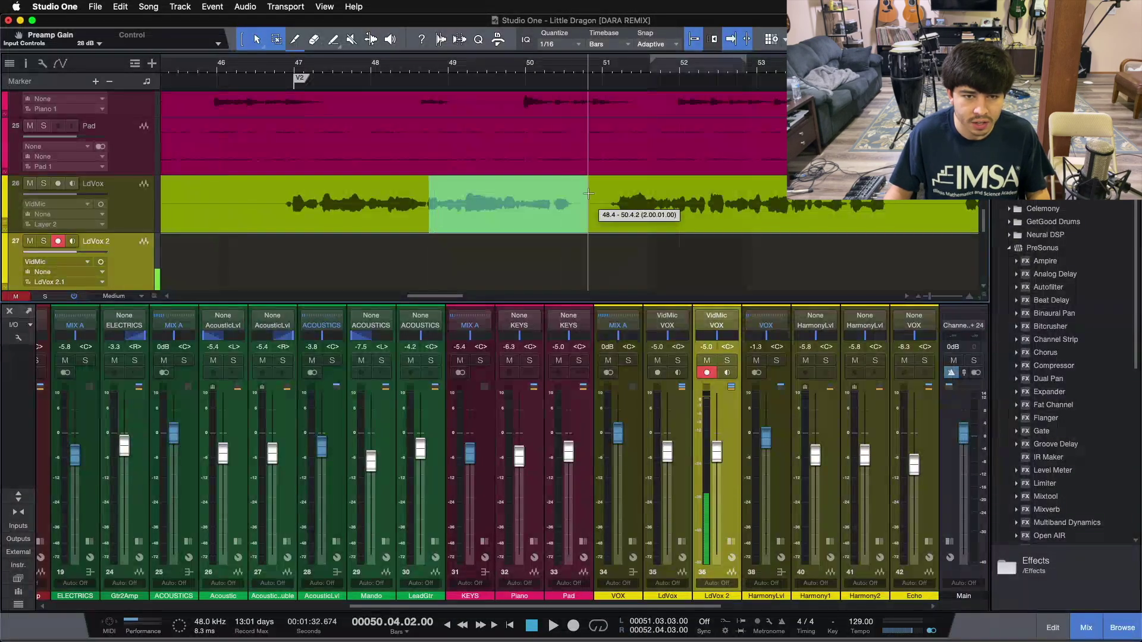
{"action": "left_click", "coordinate": [214, 68]}
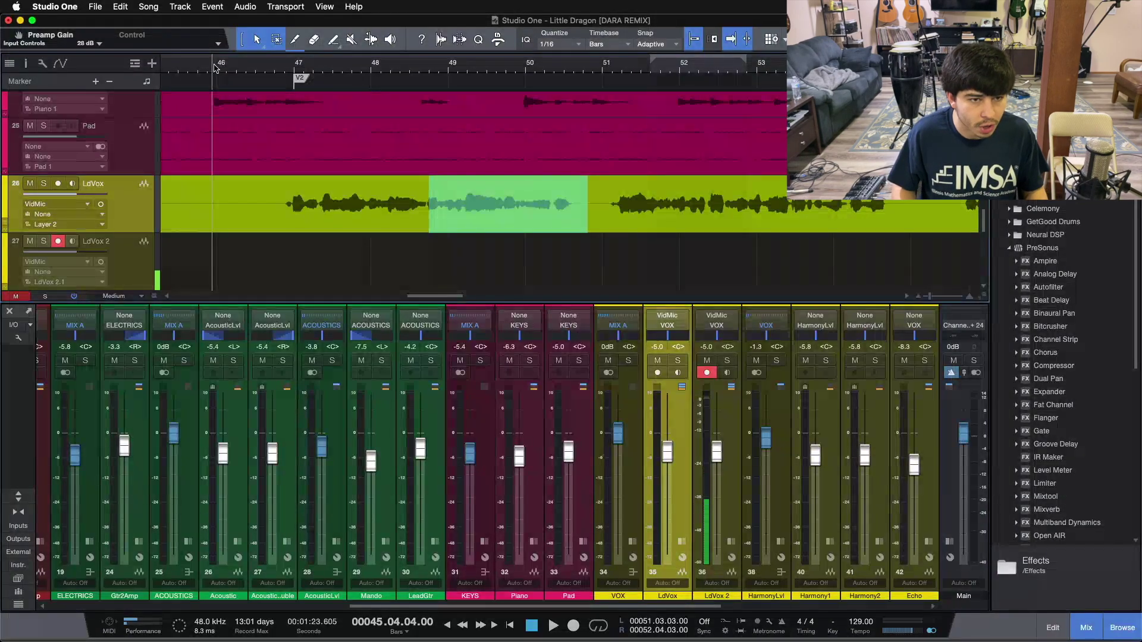
{"action": "left_click", "coordinate": [216, 65]}
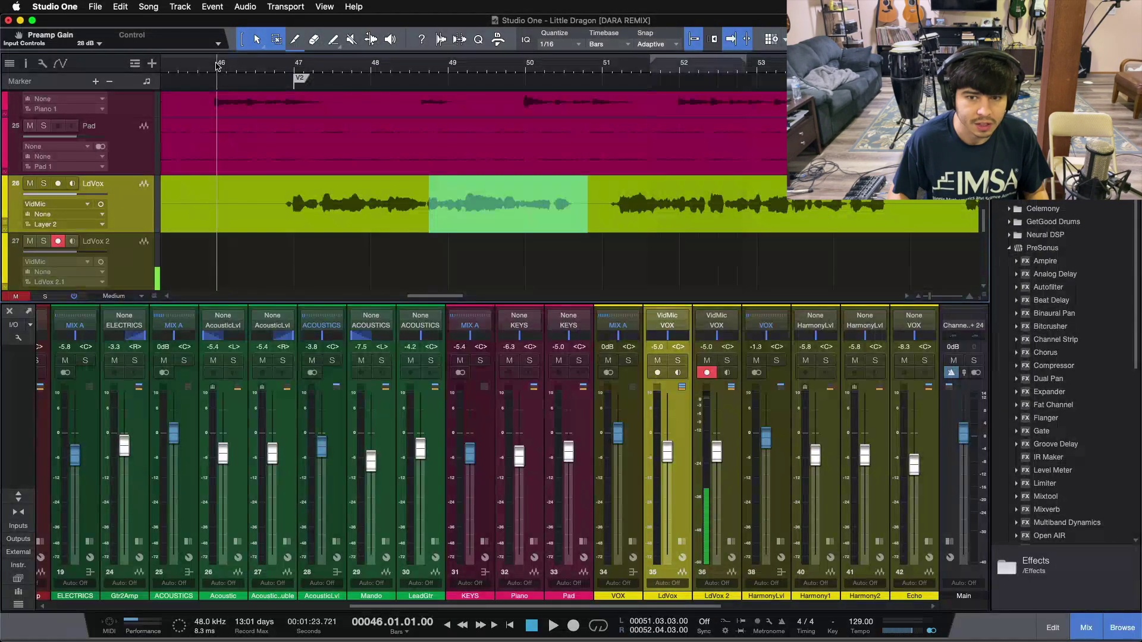
{"action": "key", "text": "KP_Multiply"}
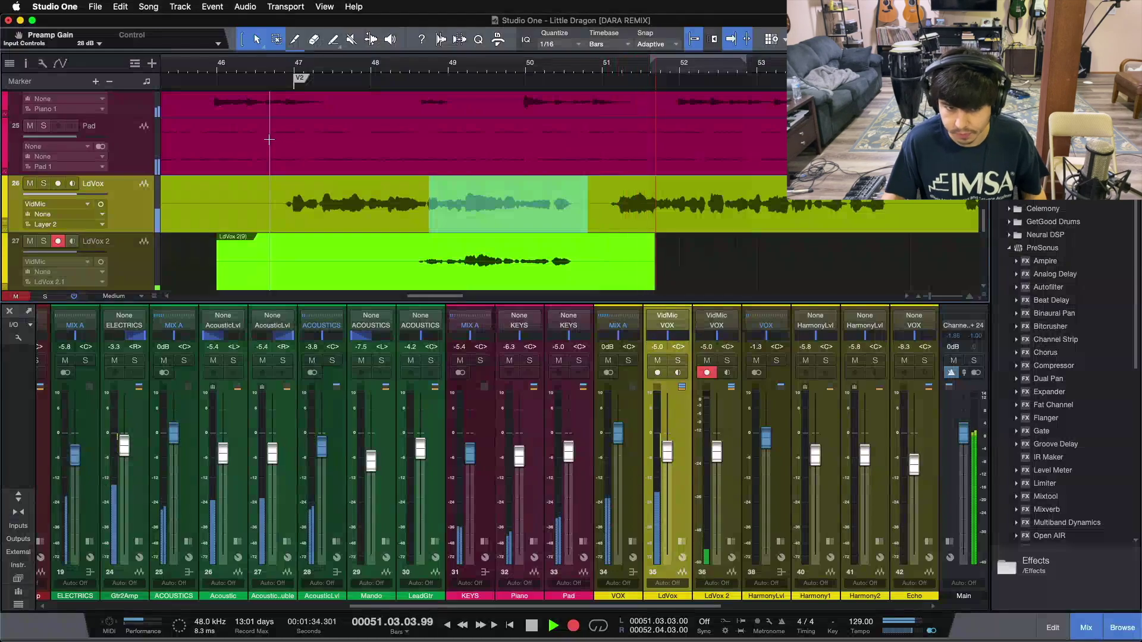
{"action": "key", "text": "space"}
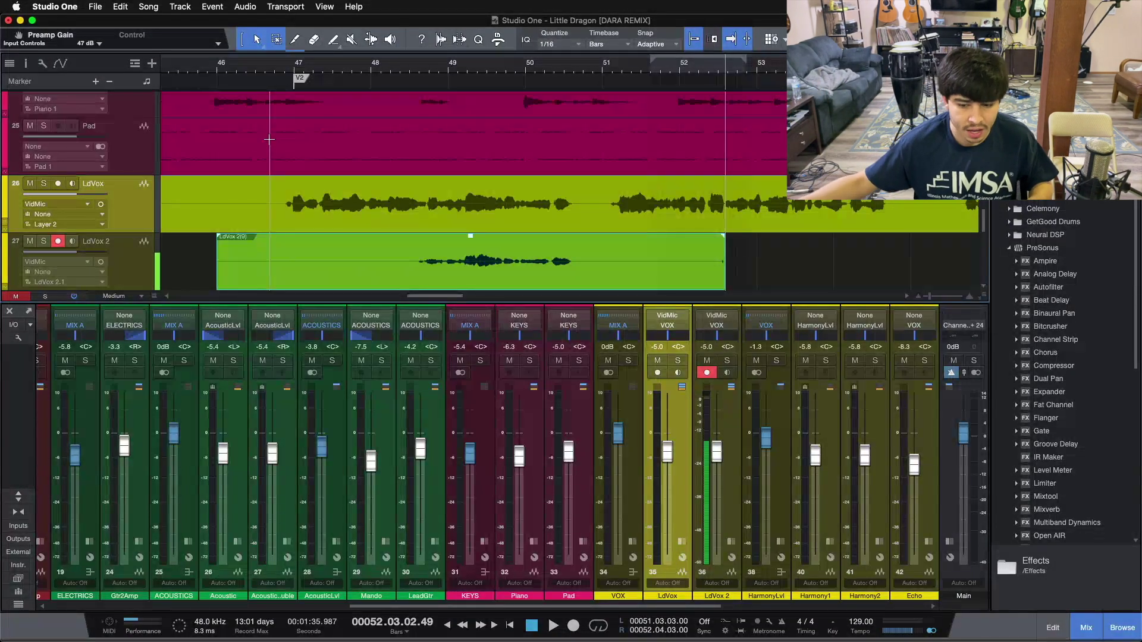
- Hide the mixer and split the LdVox and LdVox 2 events at 48.03.04, just before the second phrase
{"action": "left_click", "coordinate": [488, 278]}
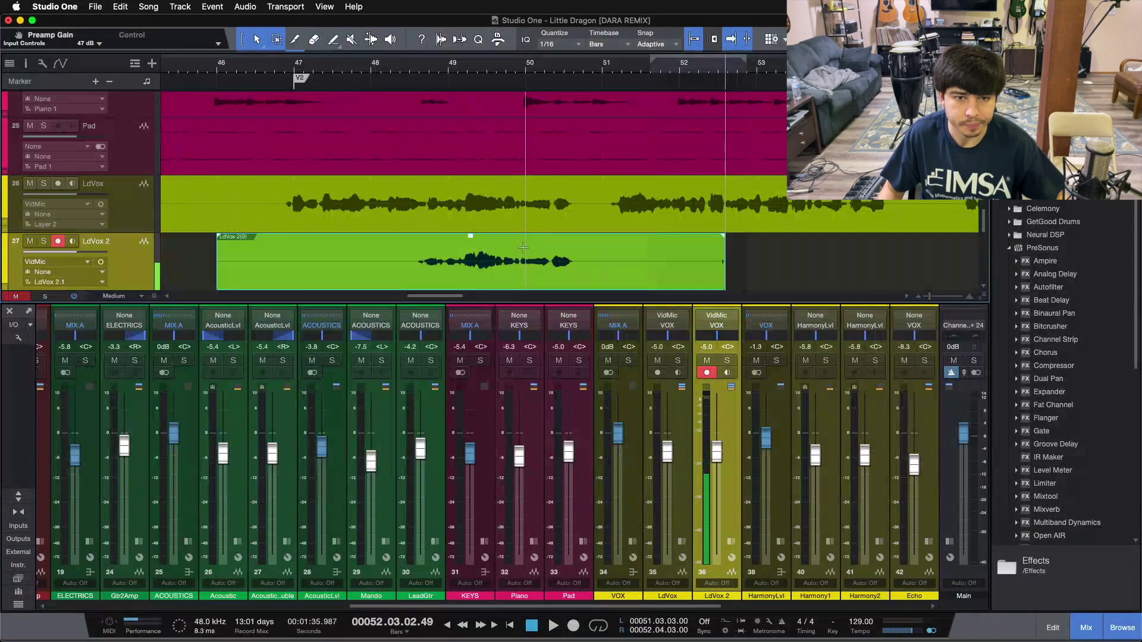
{"action": "key", "text": "F3"}
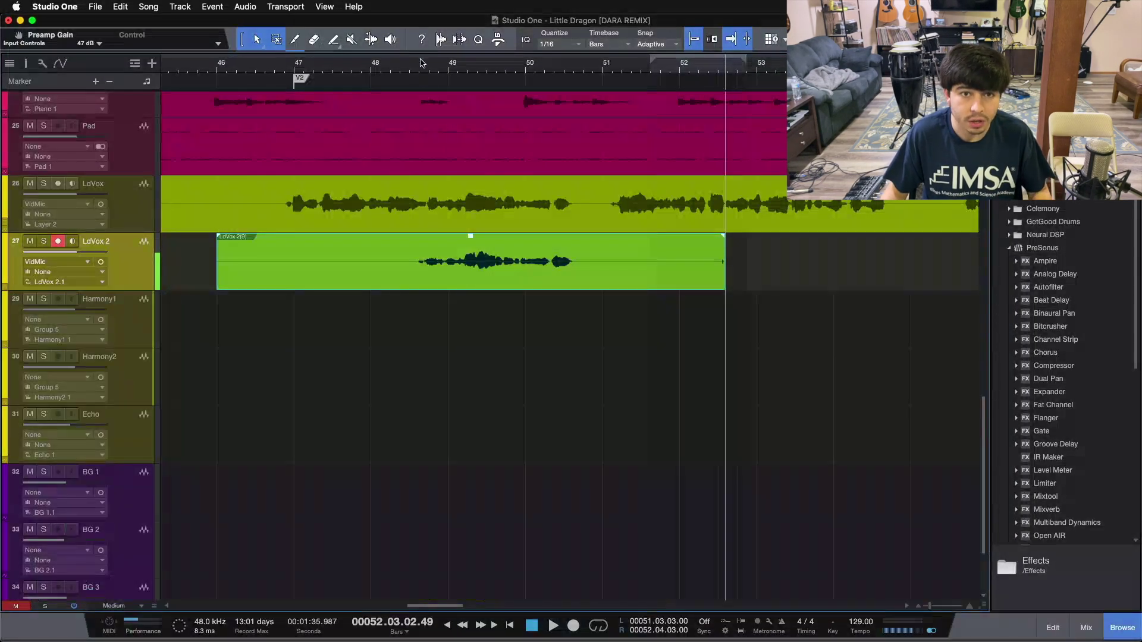
{"action": "left_click_drag", "start_coordinate": [421, 63], "coordinate": [430, 112]}
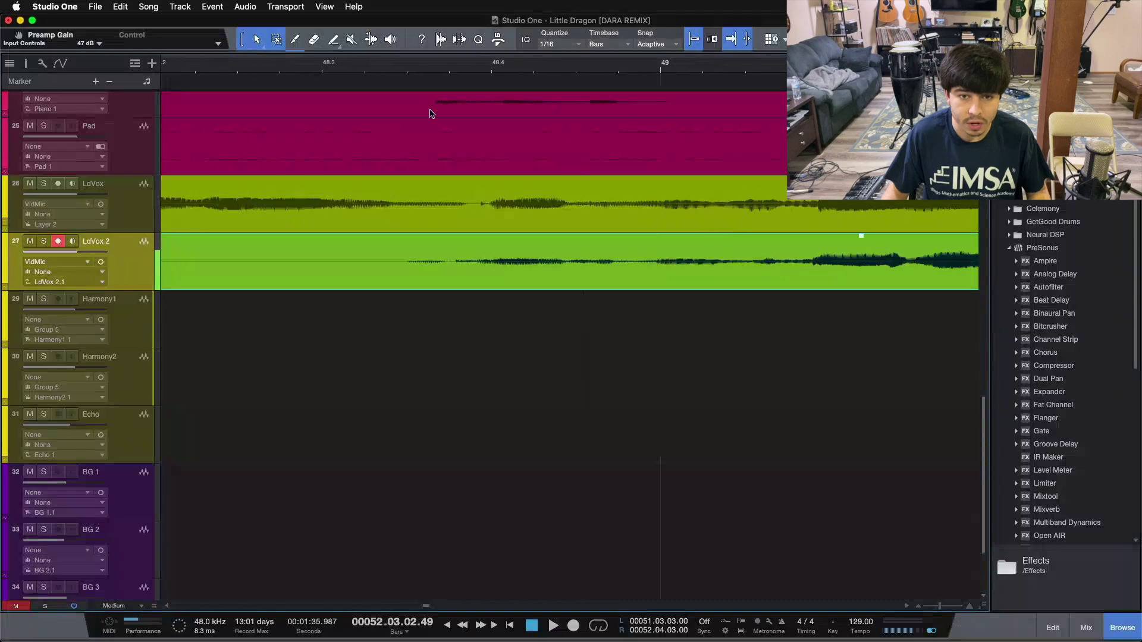
{"action": "left_click", "coordinate": [453, 188]}
{"action": "key", "text": "alt+x"}
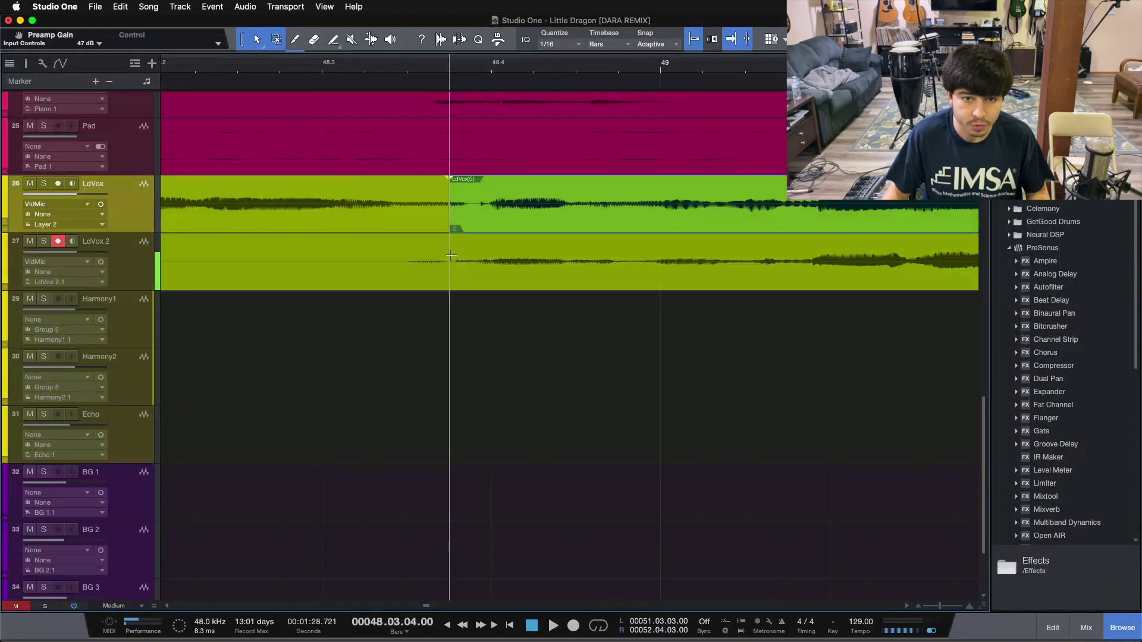
{"action": "left_click", "coordinate": [451, 255]}
{"action": "key", "text": "alt+x"}
- Split both vocal events again in the silence after the phrase, just before bar 51
{"action": "left_click_drag", "start_coordinate": [380, 66], "coordinate": [382, 45]}
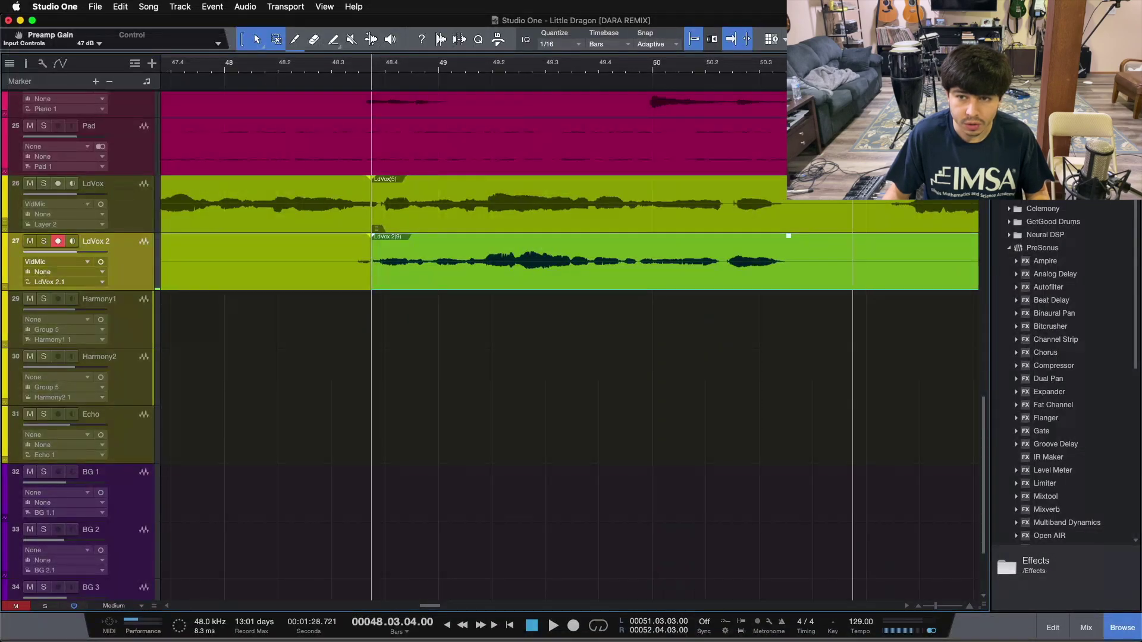
{"action": "key", "text": "Up"}
{"action": "key", "text": "alt+x"}
{"action": "key", "text": "Down"}
{"action": "key", "text": "alt+x"}
- Delete the original phrase from LdVox and move the new take up from LdVox 2 into the gap at 48.03.04
{"action": "left_click", "coordinate": [729, 205]}
{"action": "key", "text": "l"}
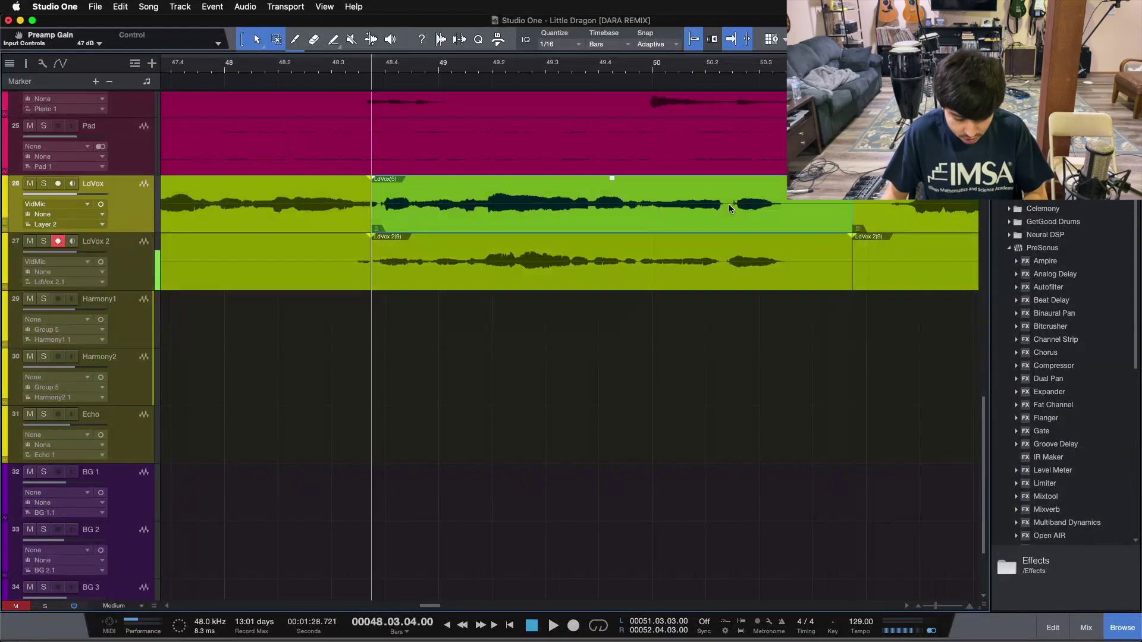
{"action": "key", "text": "Delete"}
{"action": "left_click", "coordinate": [519, 277]}
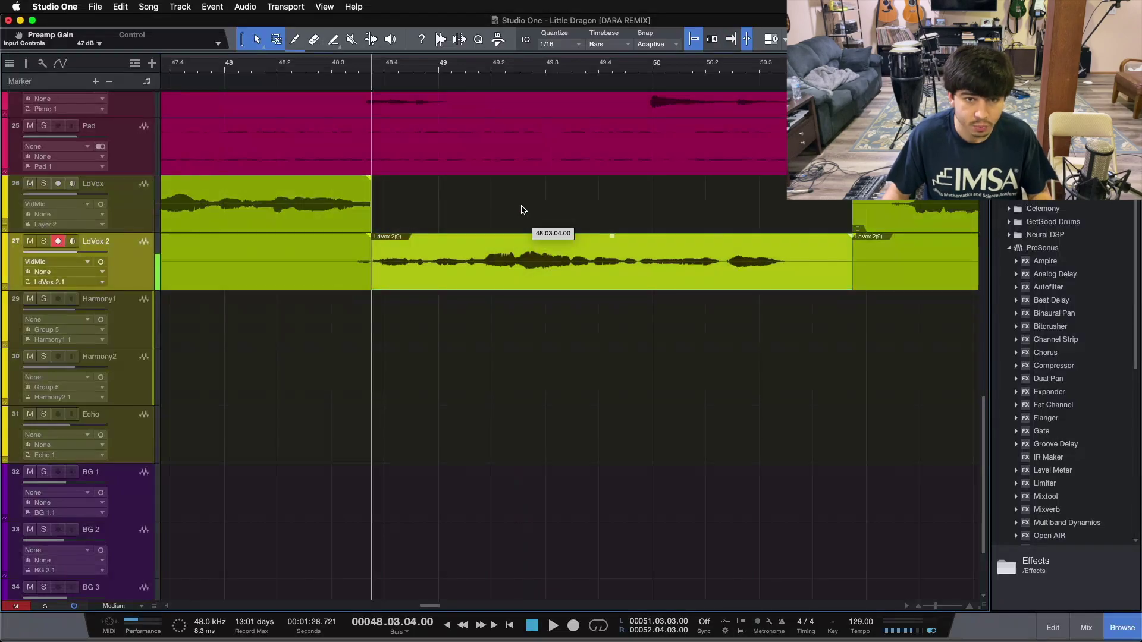
{"action": "left_click_drag", "start_coordinate": [522, 209], "coordinate": [521, 207]}
- Crossfade the preceding LdVox event with the new take and lengthen the crossfade to 48.04
{"action": "left_click_drag", "start_coordinate": [375, 70], "coordinate": [473, 115]}
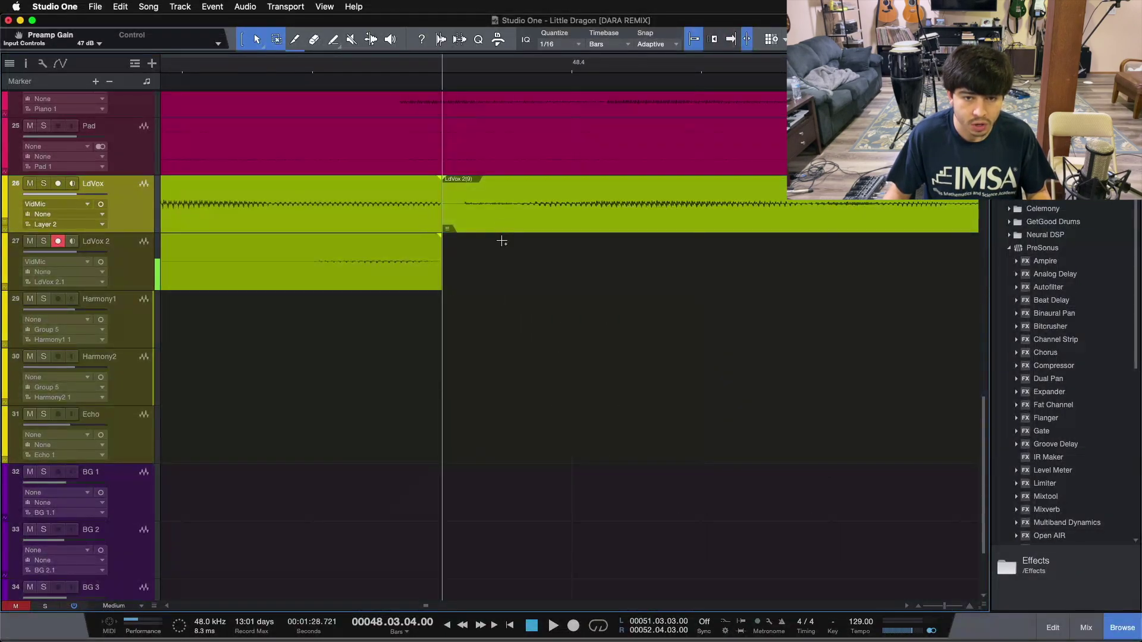
{"action": "left_click", "coordinate": [395, 209], "text": "shift"}
{"action": "key", "text": "x"}
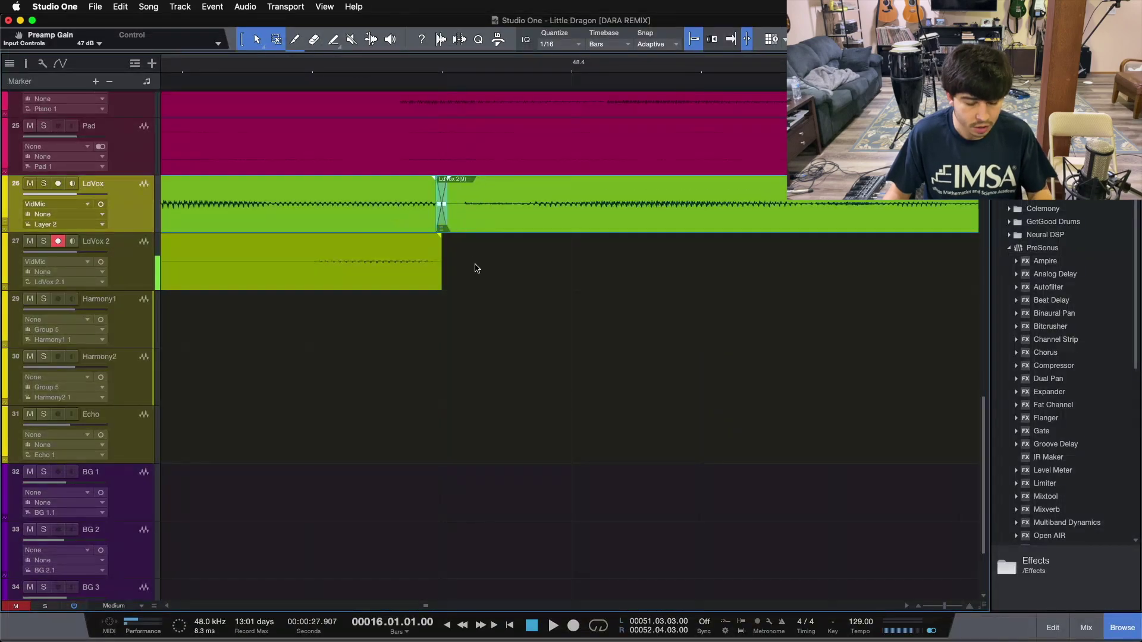
{"action": "left_click", "coordinate": [477, 265]}
{"action": "left_click", "coordinate": [404, 209]}
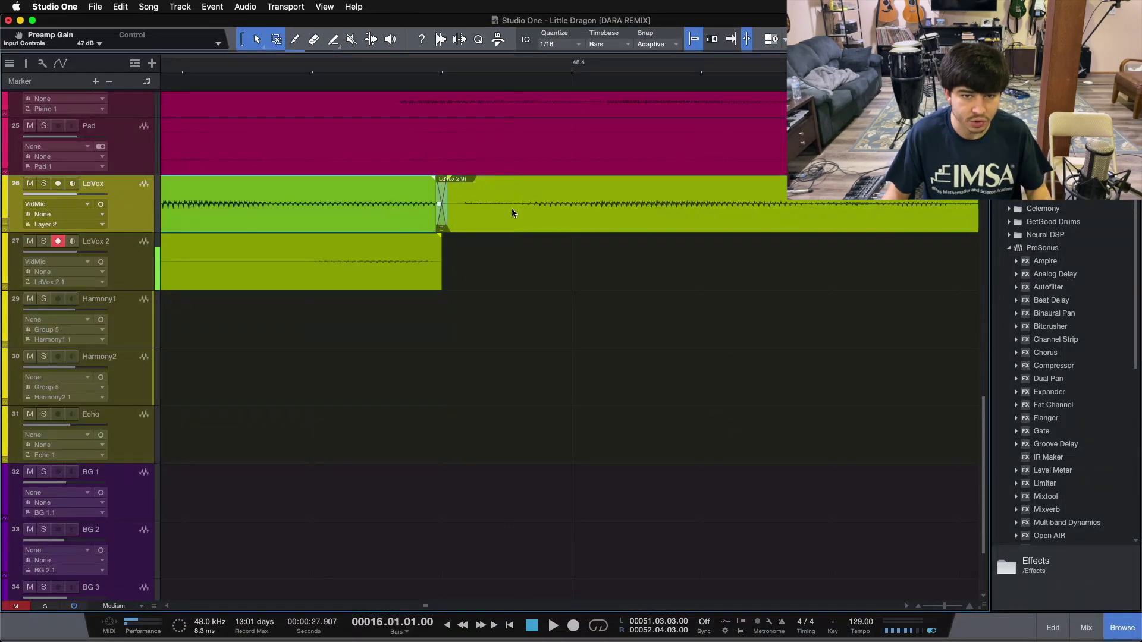
{"action": "left_click", "coordinate": [515, 210], "text": "shift"}
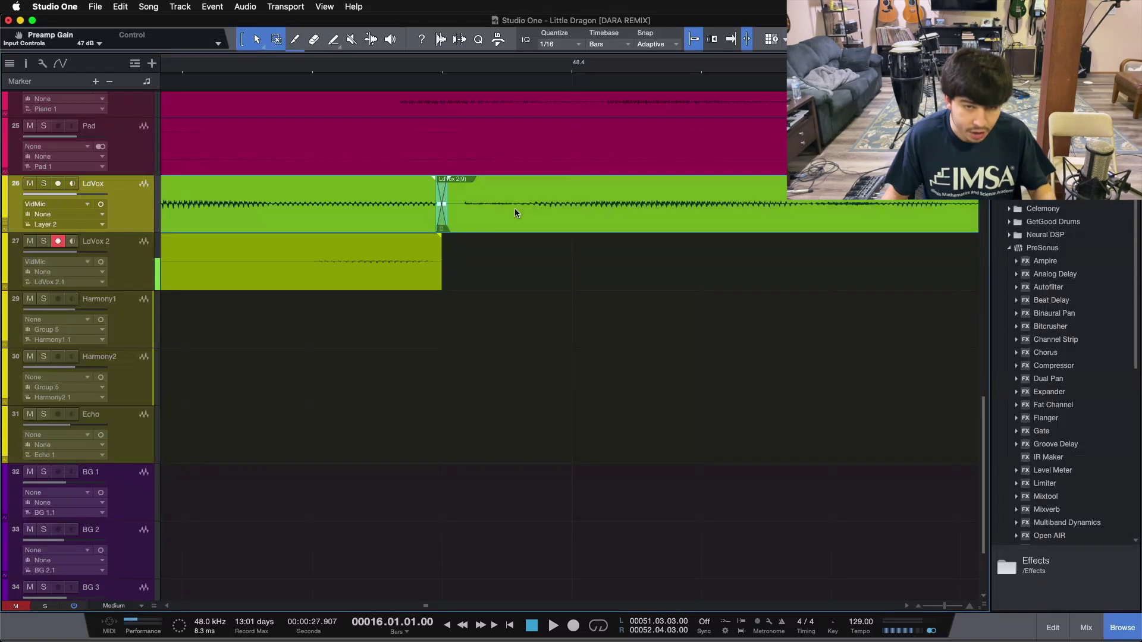
{"action": "left_click", "coordinate": [480, 279]}
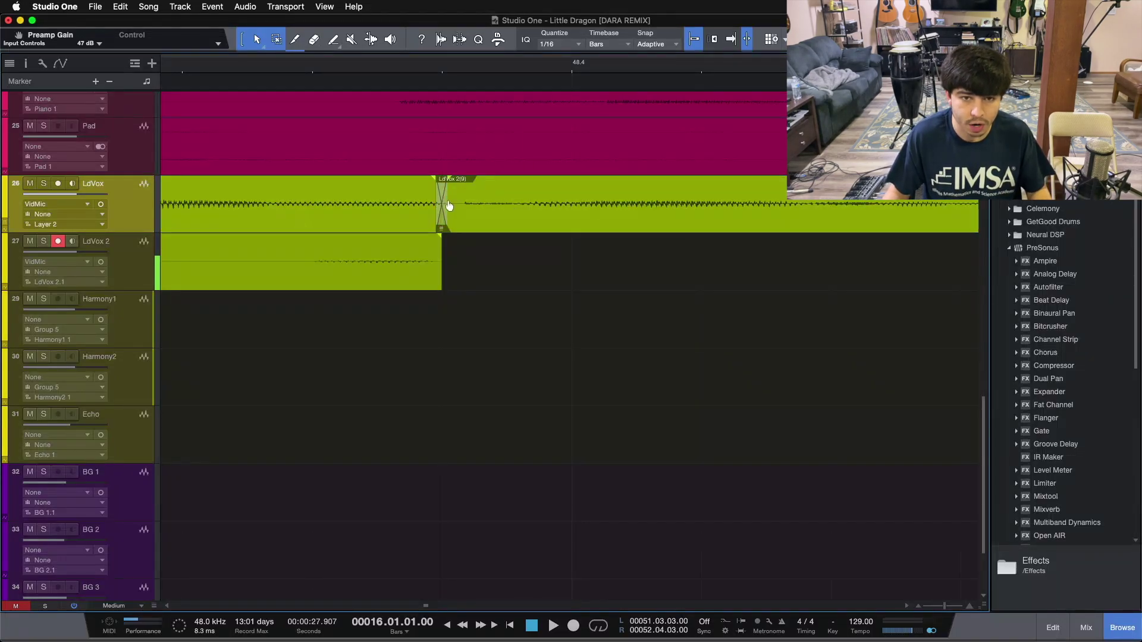
{"action": "left_click_drag", "start_coordinate": [449, 202], "coordinate": [572, 205]}
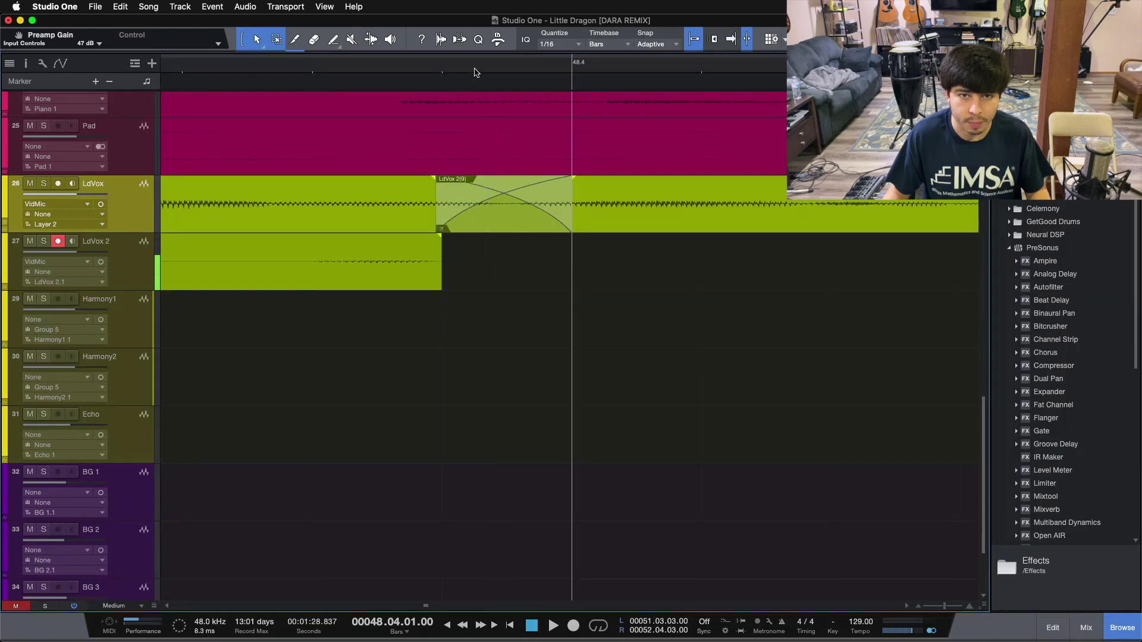
- Play the song from early in bar 47 to check the crossfaded vocal replacement
{"action": "left_click_drag", "start_coordinate": [475, 69], "coordinate": [487, 37]}
{"action": "mouse_move", "coordinate": [403, 69]}
{"action": "left_mouse_down"}
{"action": "mouse_move", "coordinate": [428, 62]}
{"action": "mouse_move", "coordinate": [435, 37]}
{"action": "left_mouse_up"}
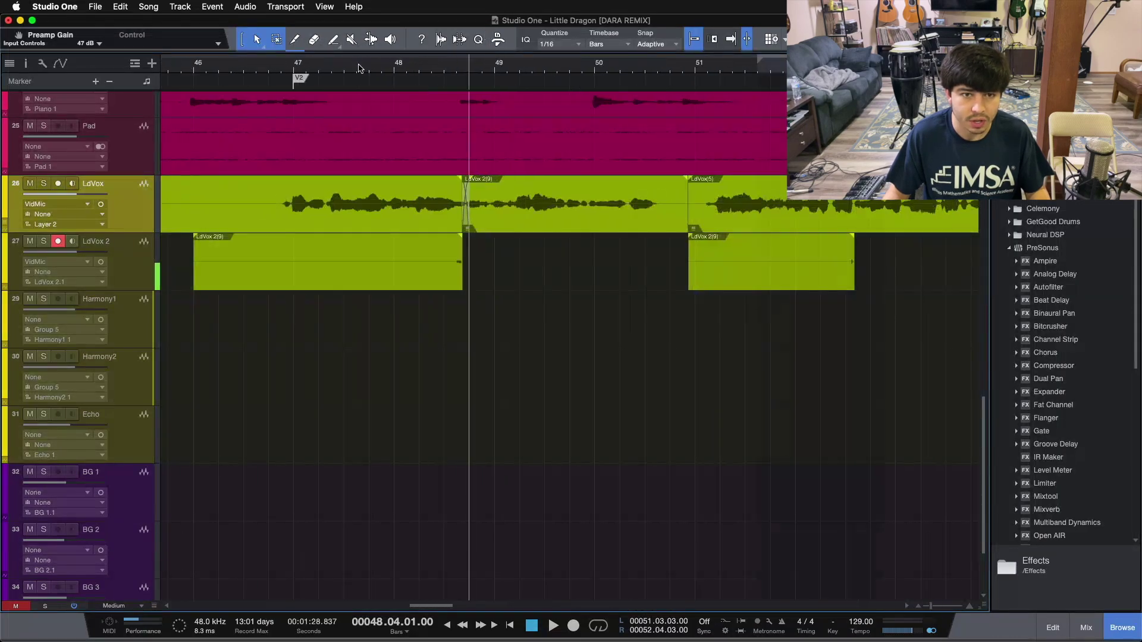
{"action": "left_click", "coordinate": [324, 71]}
{"action": "key", "text": "space"}
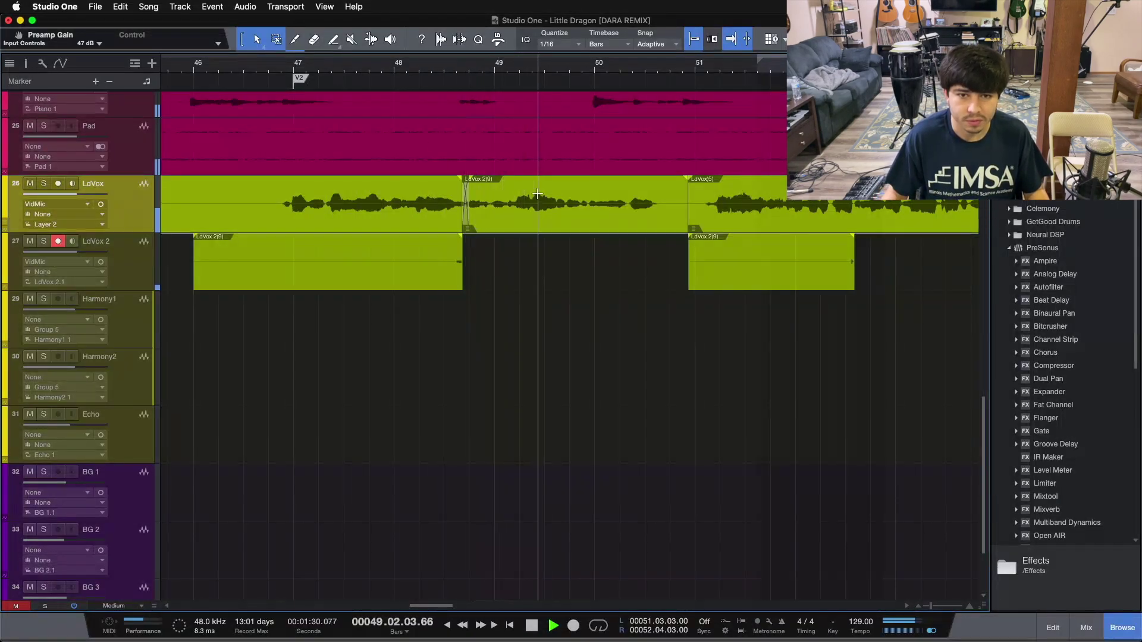
- Move the whole crossfade on LdVox earlier around 48.03.04 and play the song from just before it
{"action": "scroll", "coordinate": [507, 113], "scroll_direction": "up", "scroll_amount": 5}
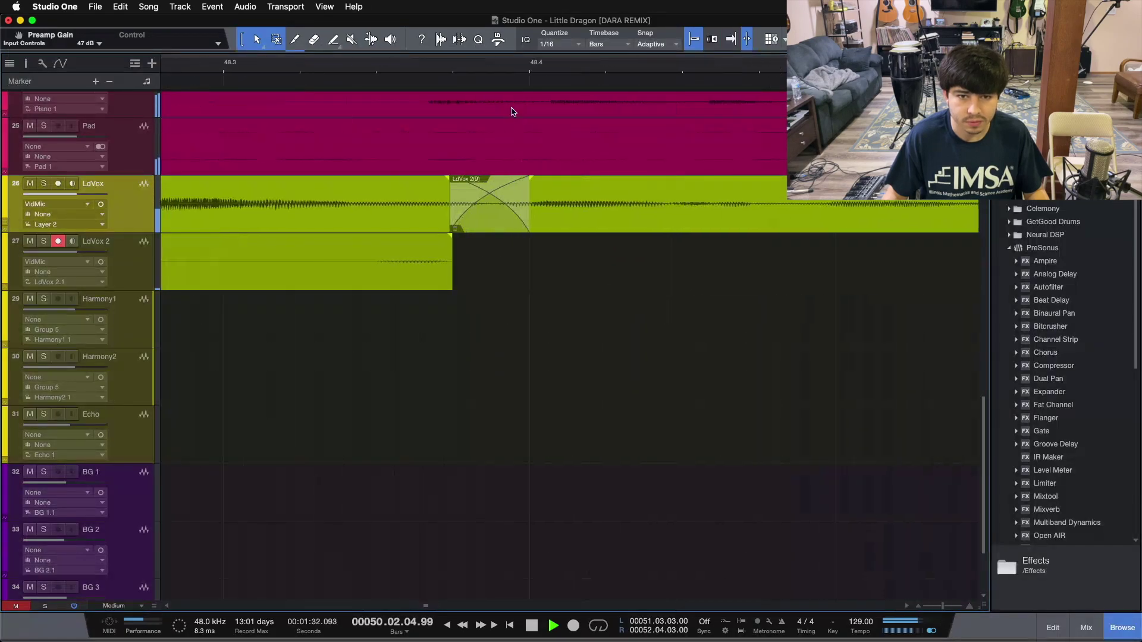
{"action": "left_click_drag", "start_coordinate": [484, 224], "coordinate": [448, 224]}
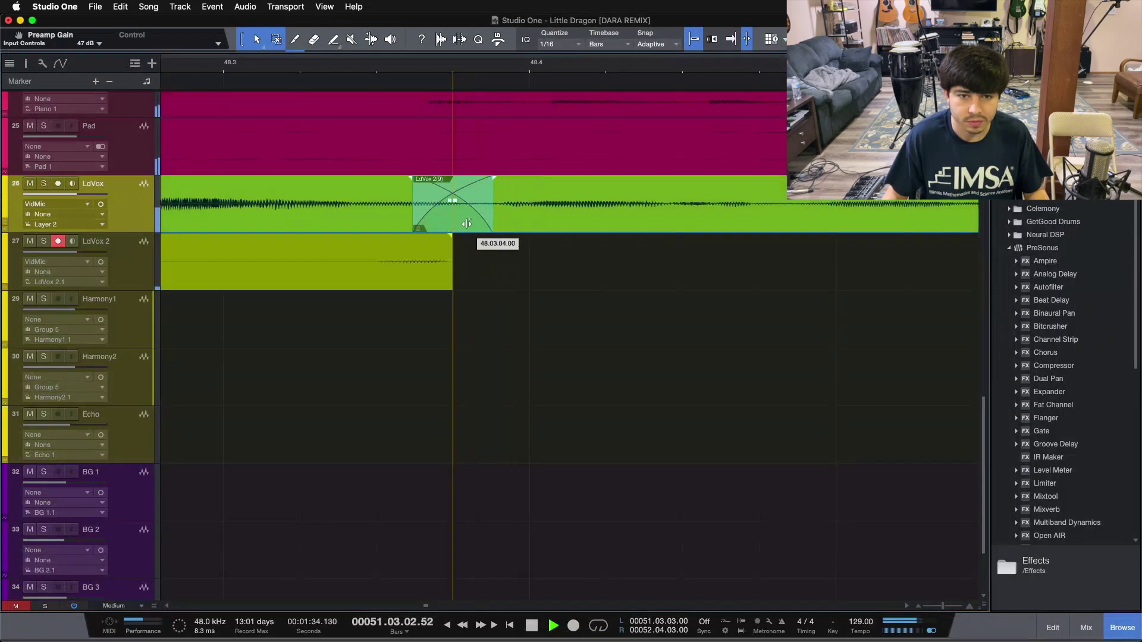
{"action": "left_click_drag", "start_coordinate": [223, 64], "coordinate": [371, 35]}
- Shorten the crossfade by pulling the preceding LdVox event's end back to 48.03.04, and play from bar 48 to check it
{"action": "scroll", "coordinate": [409, 113], "scroll_direction": "up", "scroll_amount": 5}
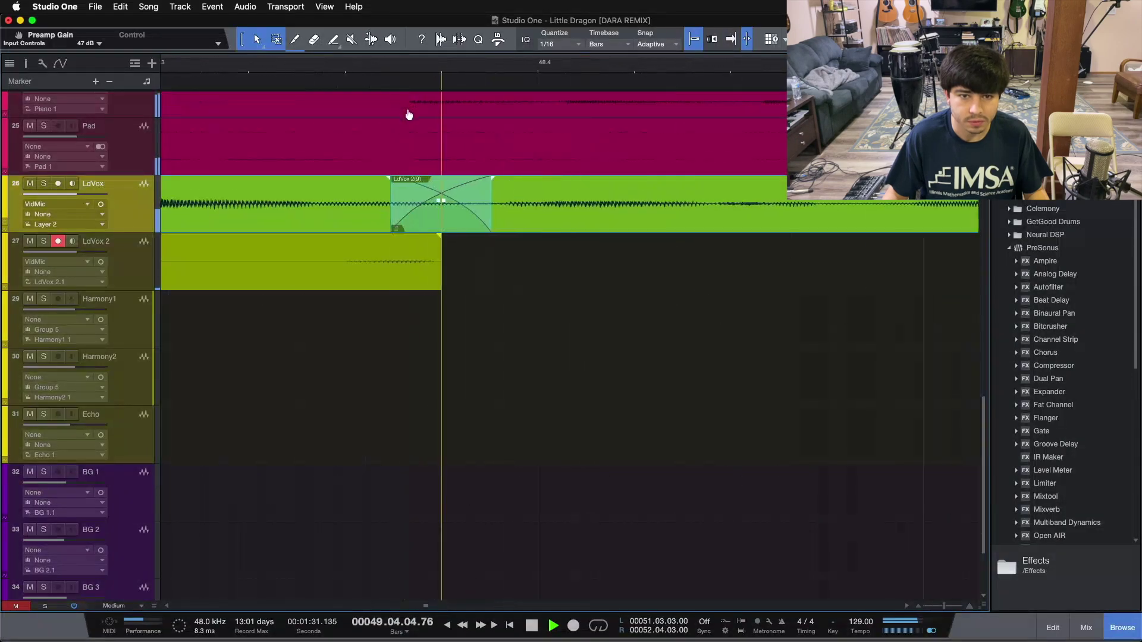
{"action": "left_click", "coordinate": [495, 288]}
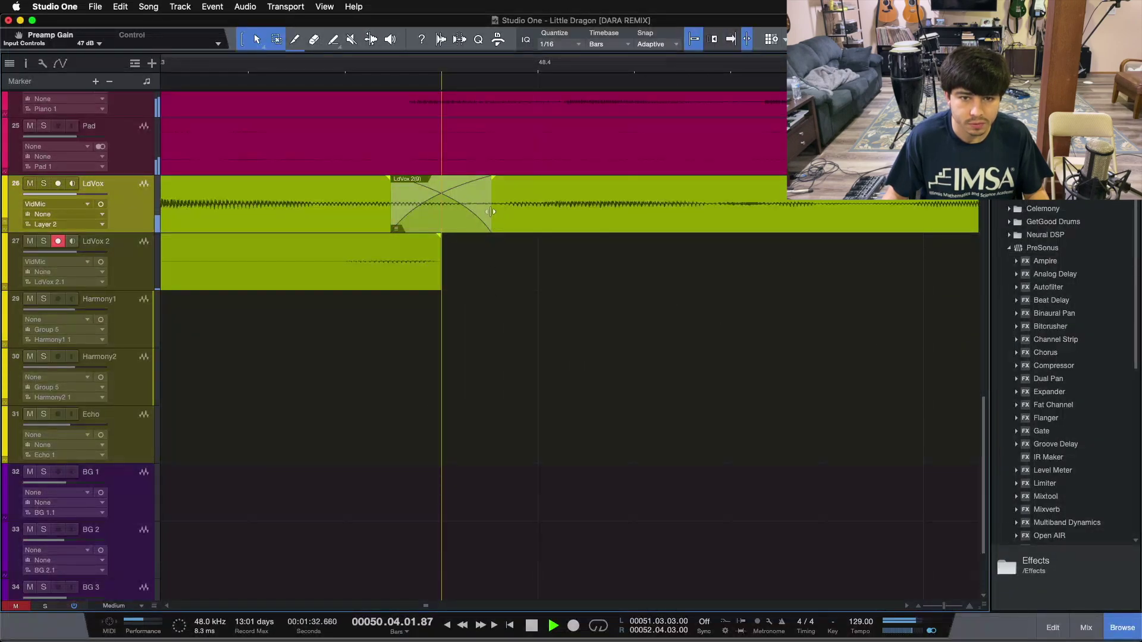
{"action": "left_click_drag", "start_coordinate": [490, 212], "coordinate": [442, 213]}
{"action": "left_click", "coordinate": [250, 72]}
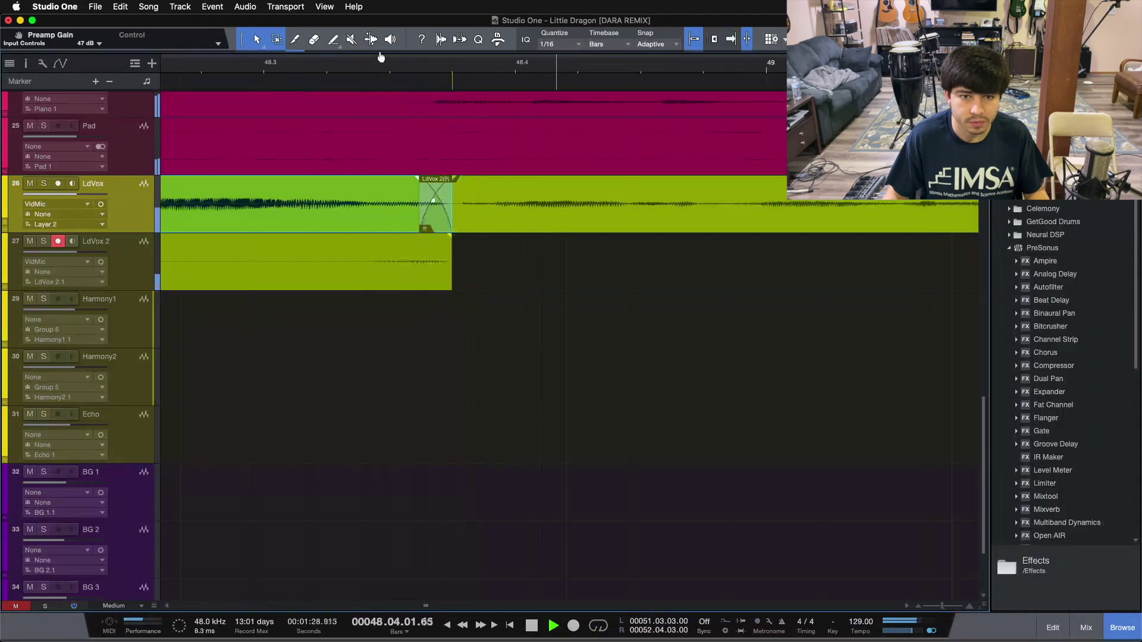
{"action": "scroll", "coordinate": [273, 70], "scroll_direction": "down", "scroll_amount": 5}
{"action": "left_click", "coordinate": [304, 68]}
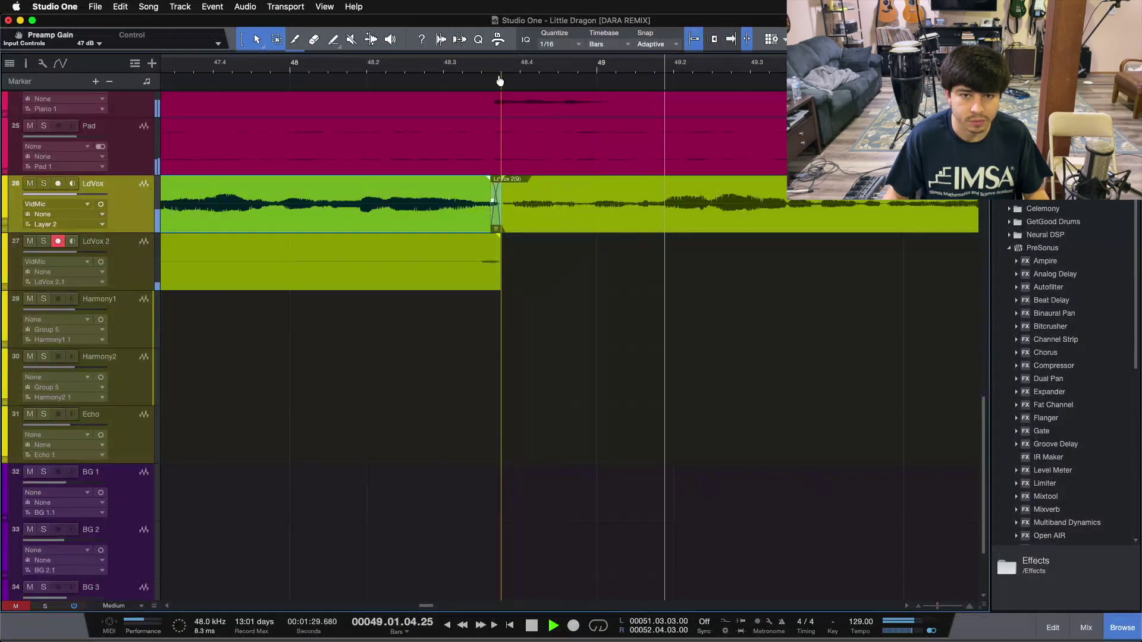
- Enlarge the waveform display and shift the crossfade slightly later so that it straddles 48.03.04
{"action": "scroll", "coordinate": [499, 81], "scroll_direction": "up", "scroll_amount": 6}
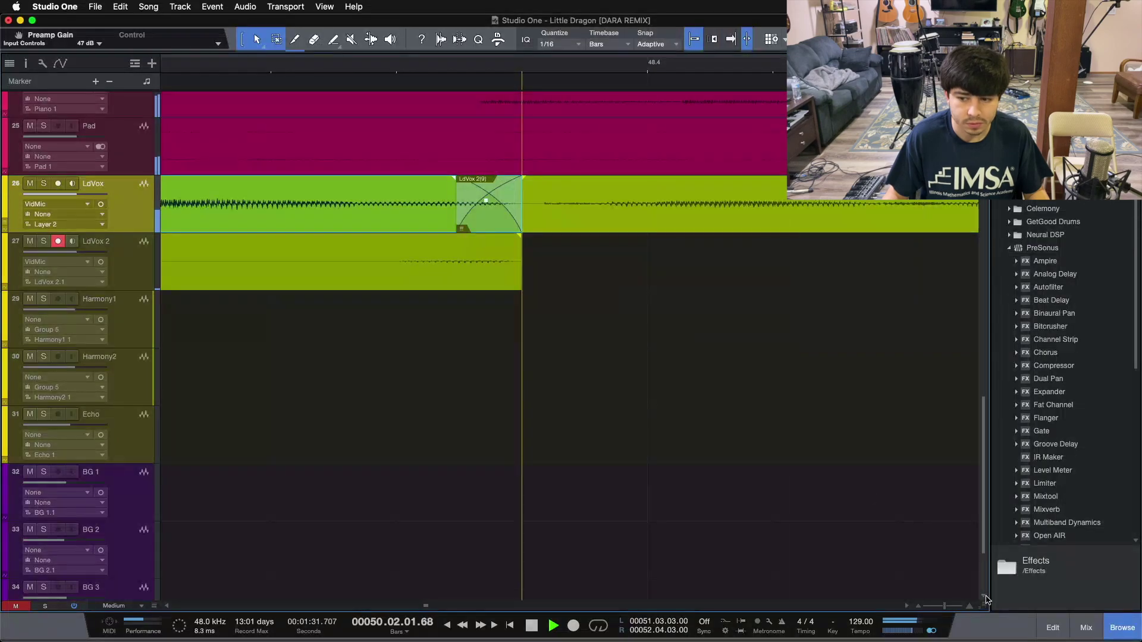
{"action": "left_click_drag", "start_coordinate": [982, 605], "coordinate": [960, 396]}
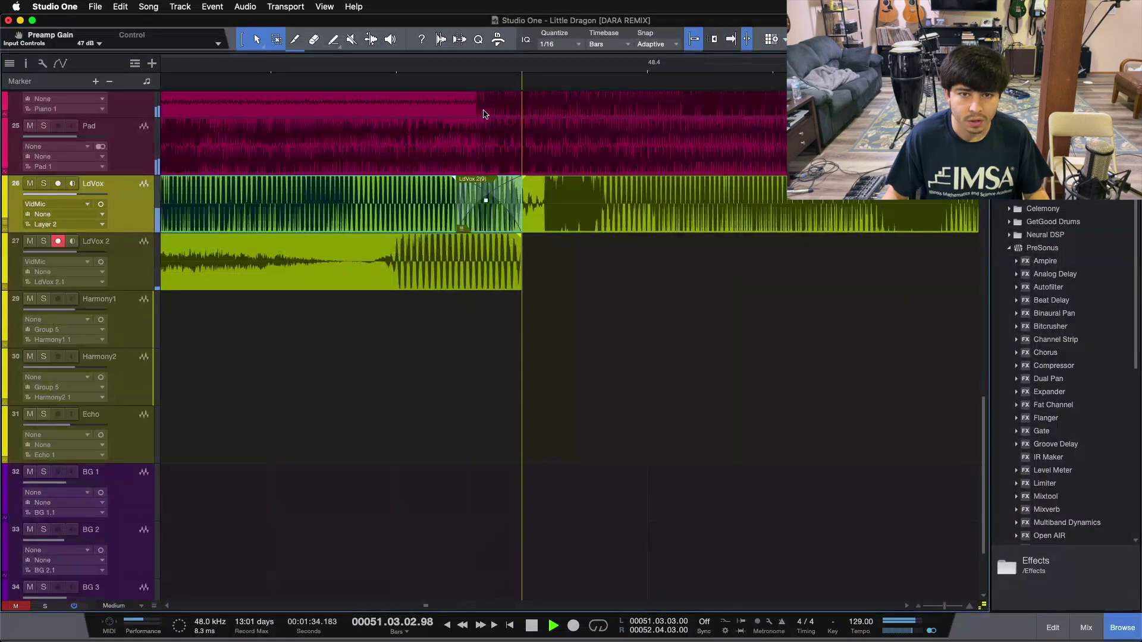
{"action": "scroll", "coordinate": [495, 89], "scroll_direction": "up", "scroll_amount": 3}
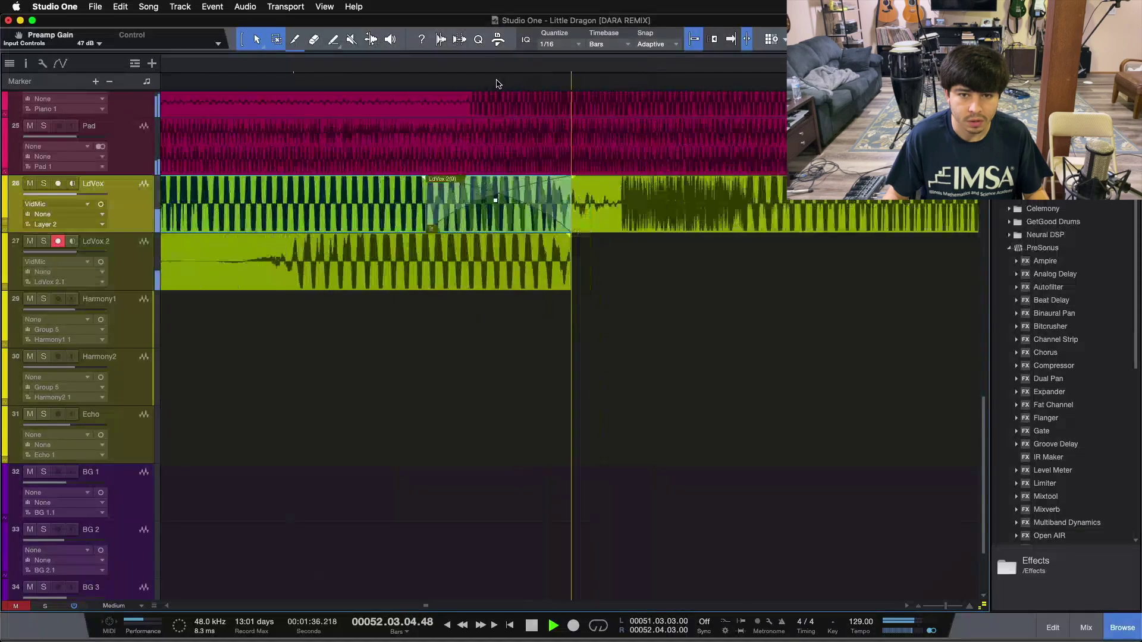
{"action": "left_click_drag", "start_coordinate": [497, 234], "coordinate": [526, 204]}
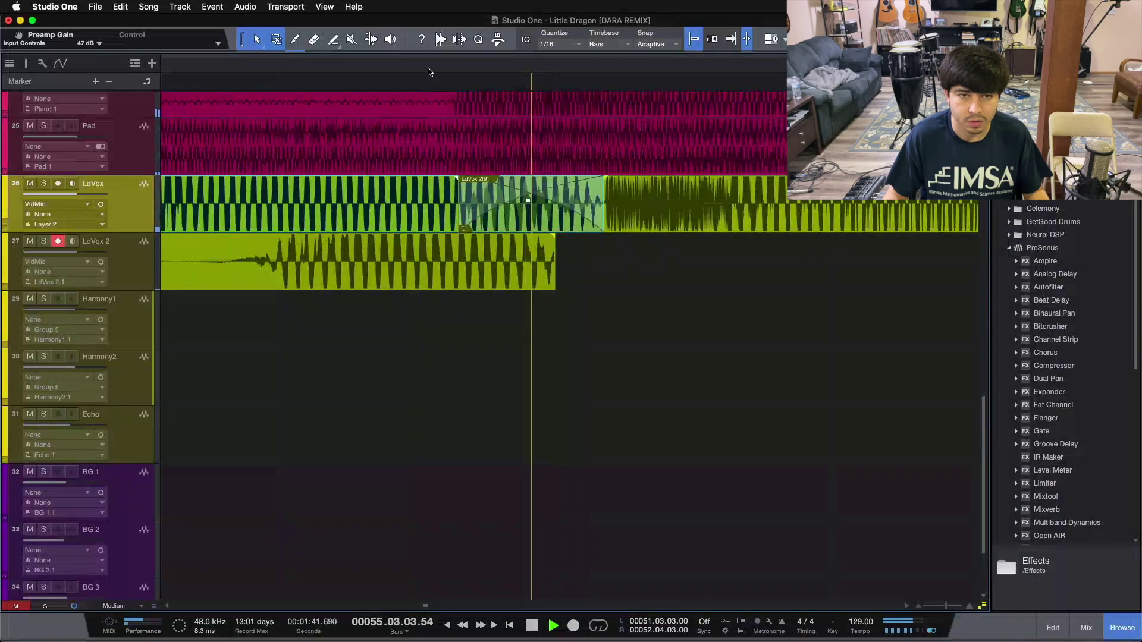
{"action": "left_click_drag", "start_coordinate": [428, 72], "coordinate": [500, 61]}
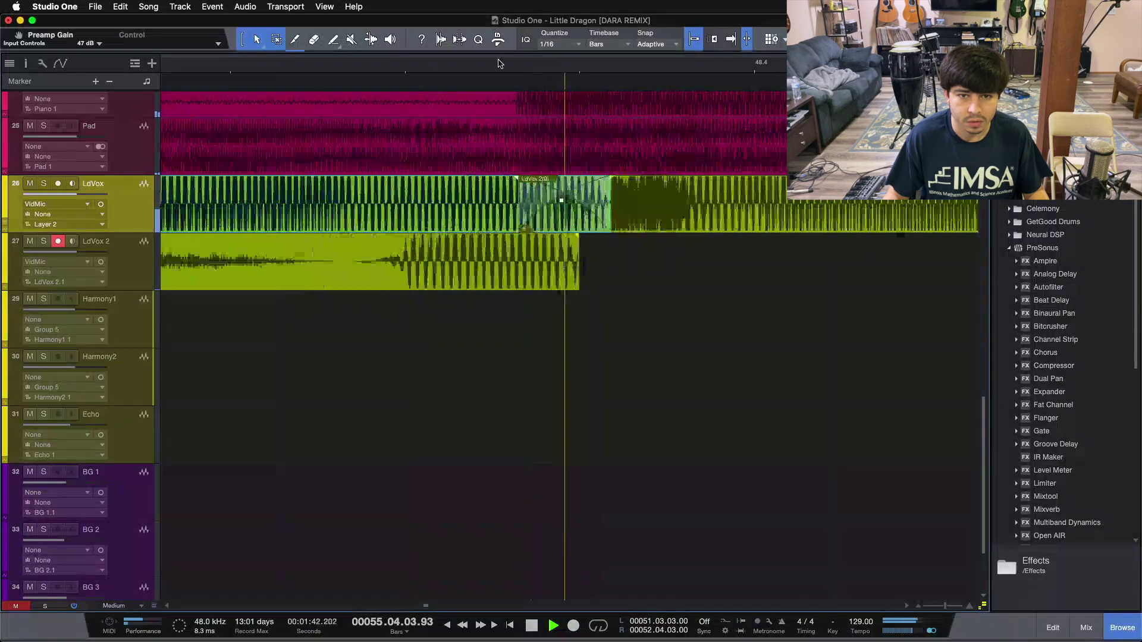
- Extend the new take's start on LdVox back to 48.03.03 and play from late bar 46 to check the longer crossfade
{"action": "left_click", "coordinate": [648, 267]}
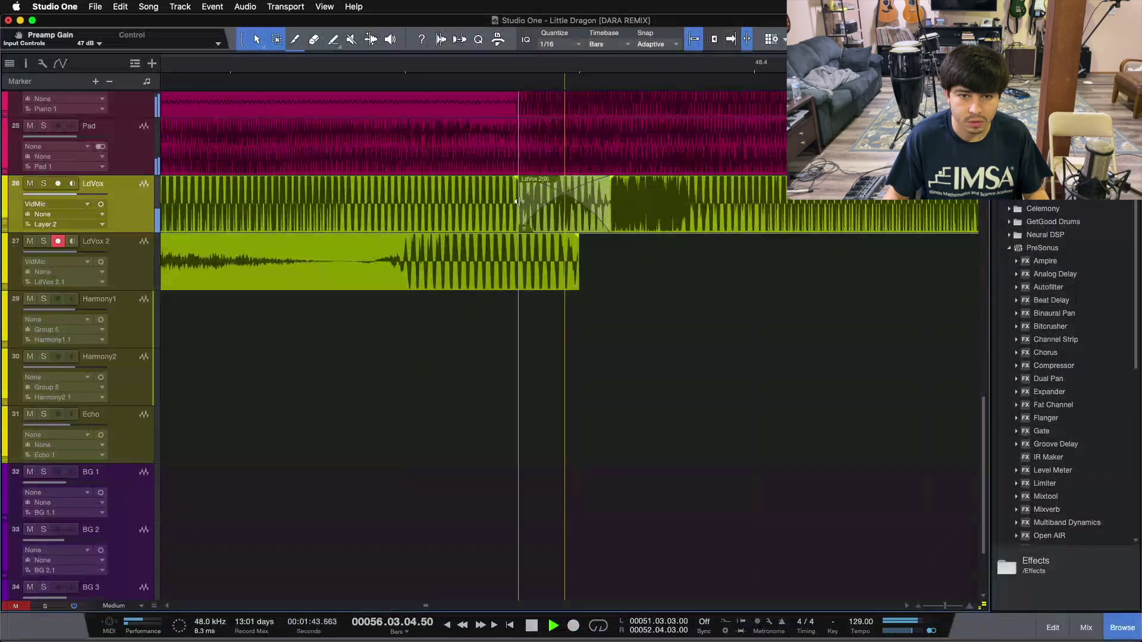
{"action": "left_click_drag", "start_coordinate": [517, 202], "coordinate": [406, 202]}
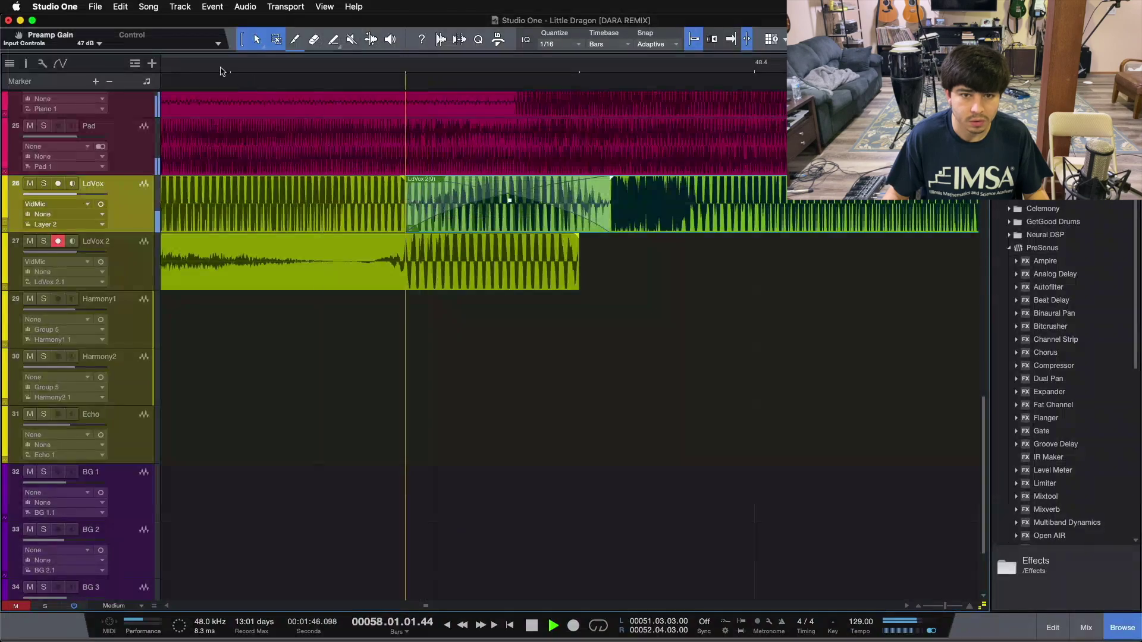
{"action": "left_click", "coordinate": [222, 72]}
{"action": "left_click_drag", "start_coordinate": [223, 72], "coordinate": [526, 15]}
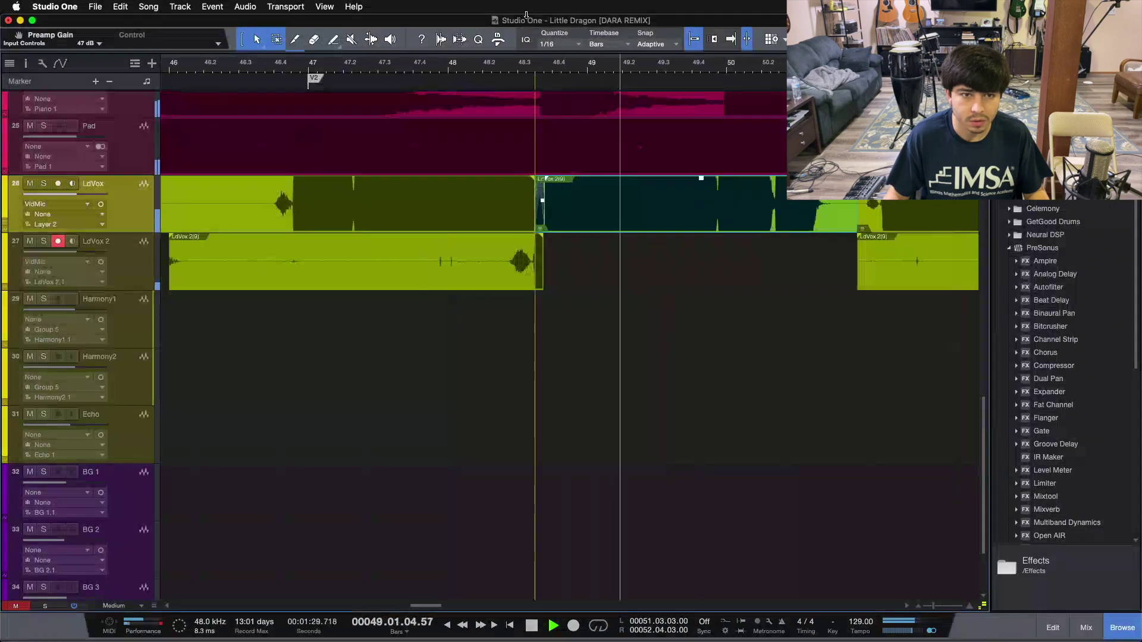
{"action": "left_click", "coordinate": [280, 69]}
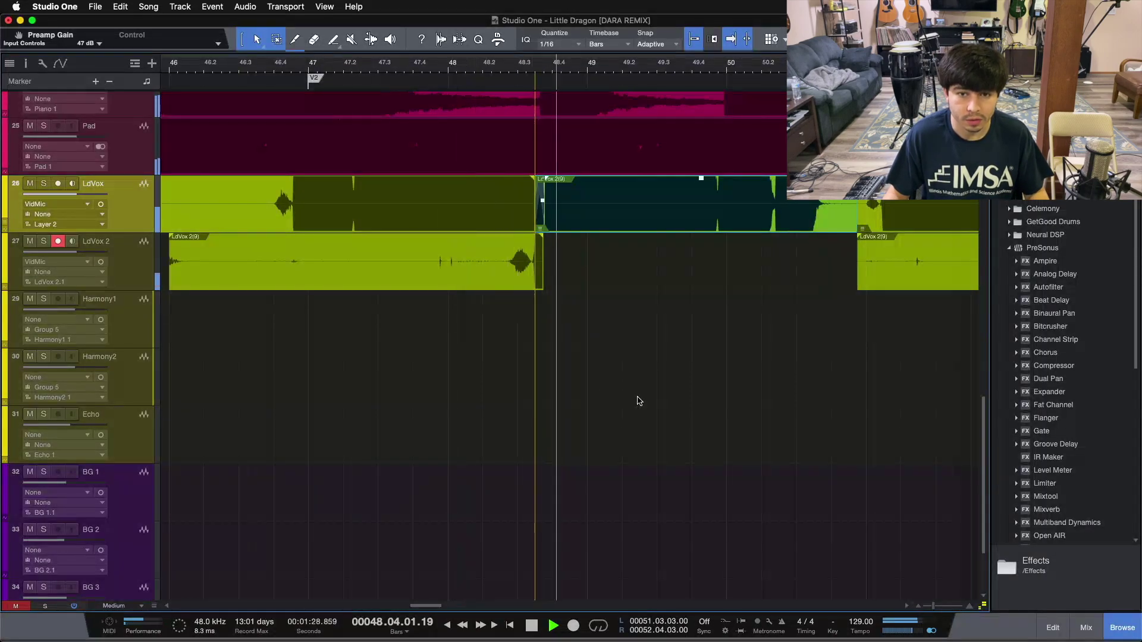
{"action": "left_click_drag", "start_coordinate": [544, 79], "coordinate": [469, 75]}
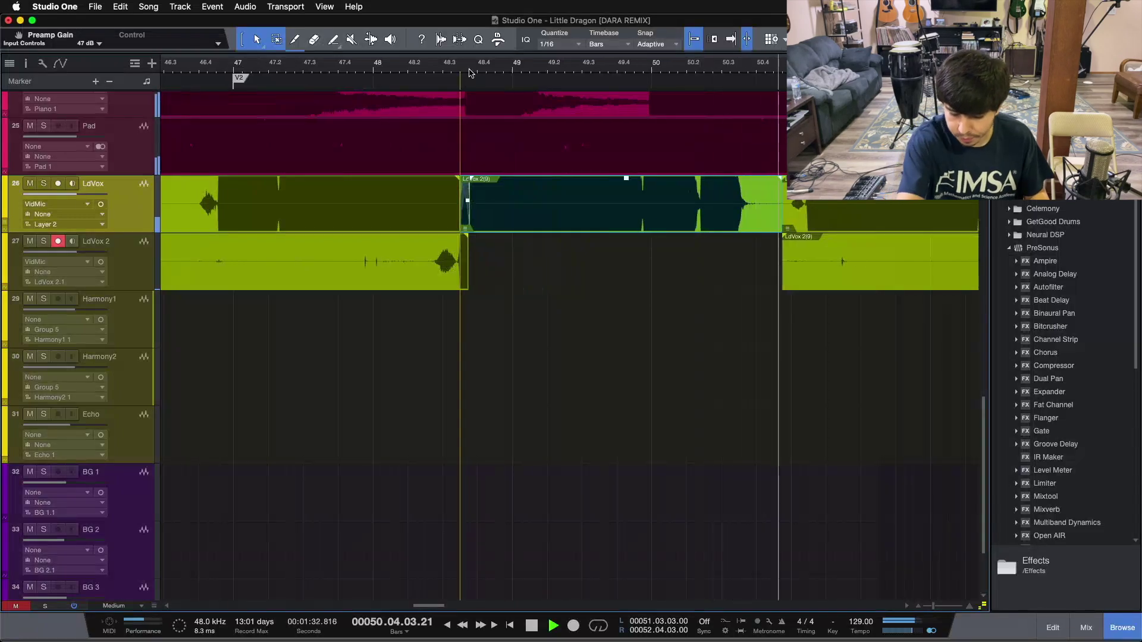
{"action": "key", "text": "space"}
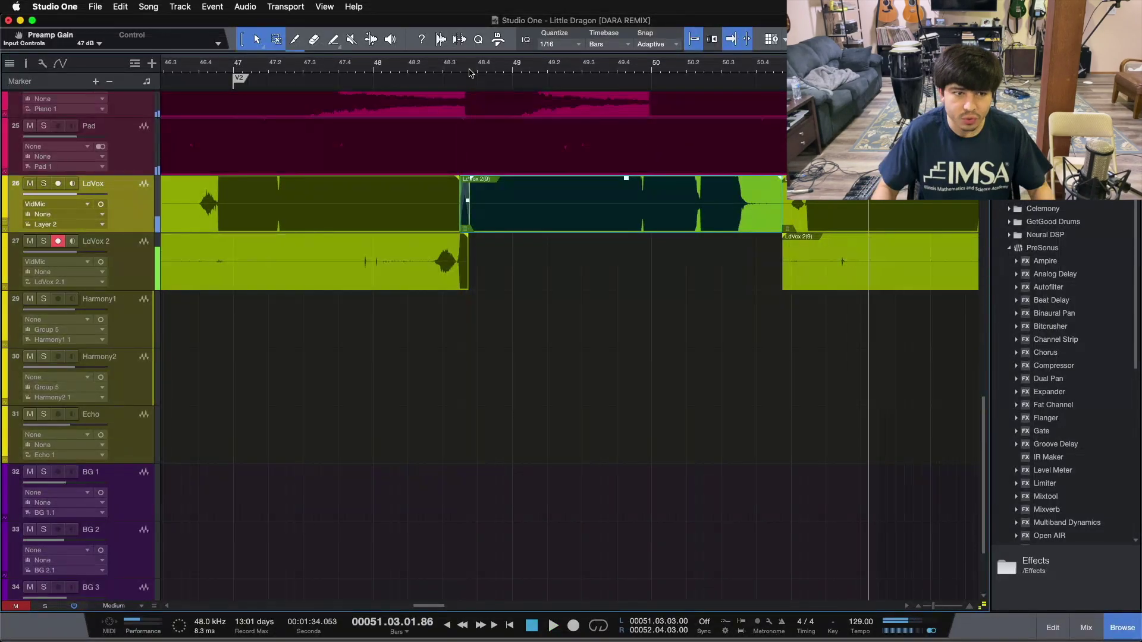
- Select the new take on LdVox and move the playback cursor to its start at 48.03.03
{"action": "left_click", "coordinate": [618, 392]}
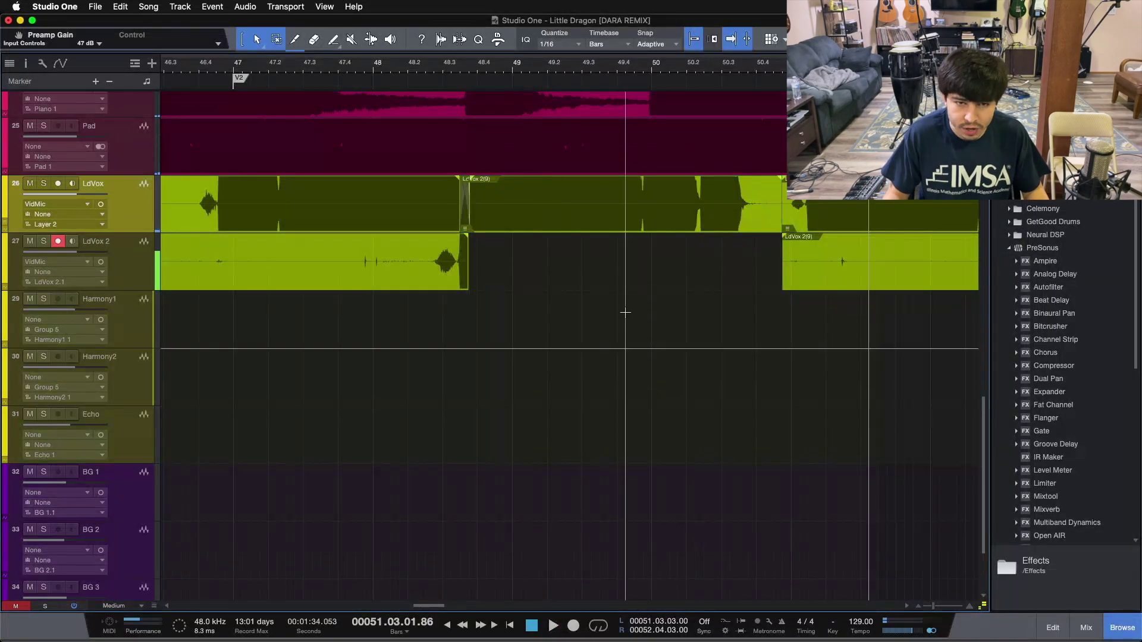
{"action": "left_click", "coordinate": [579, 222]}
{"action": "key", "text": "l"}
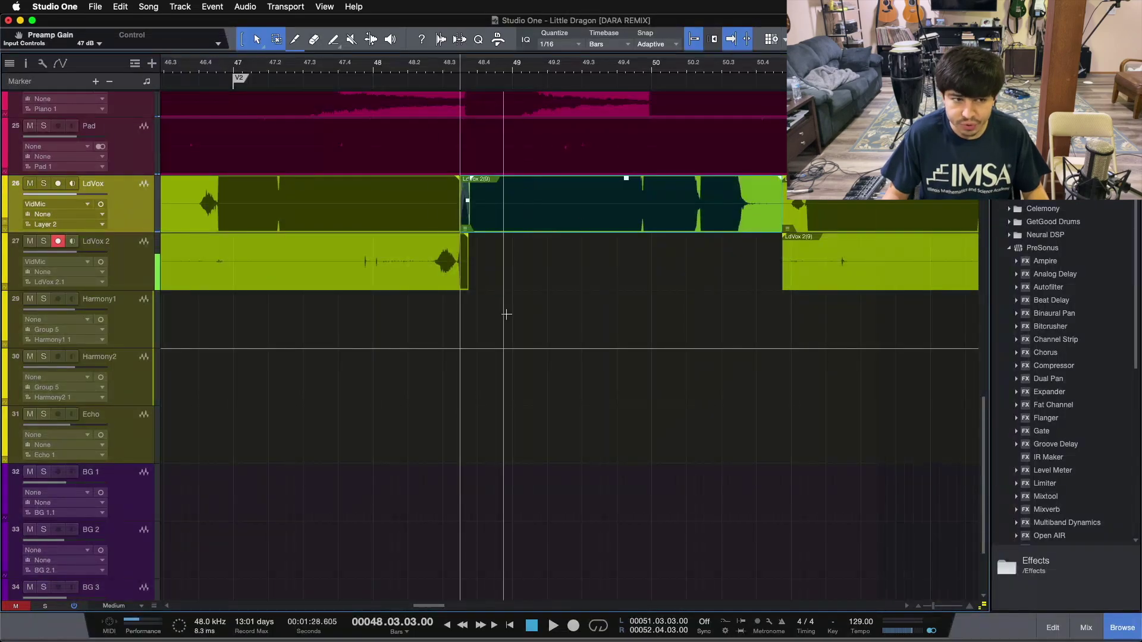
{"action": "key", "text": "alt+Right"}
{"action": "key", "text": "alt+Right"}
{"action": "key", "text": "alt+Right"}
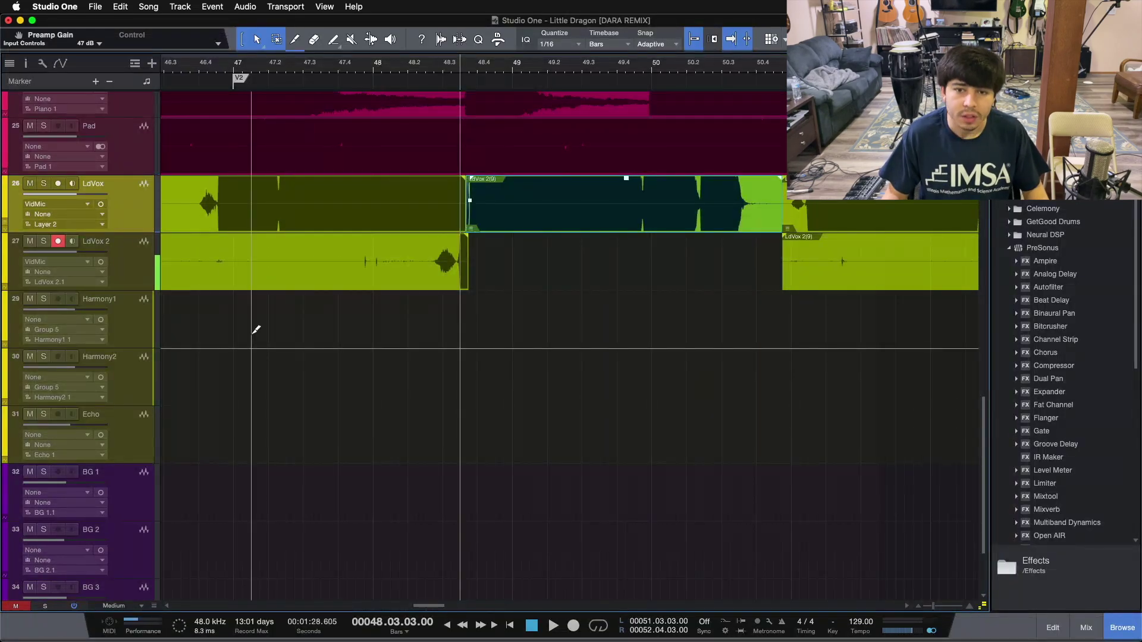
- Undo the crossfade, move, delete and split edits on LdVox and LdVox 2
{"action": "key", "text": "super+z"}
{"action": "key", "text": "super+z"}
{"action": "key", "text": "super+z"}
{"action": "key", "text": "super+z"}
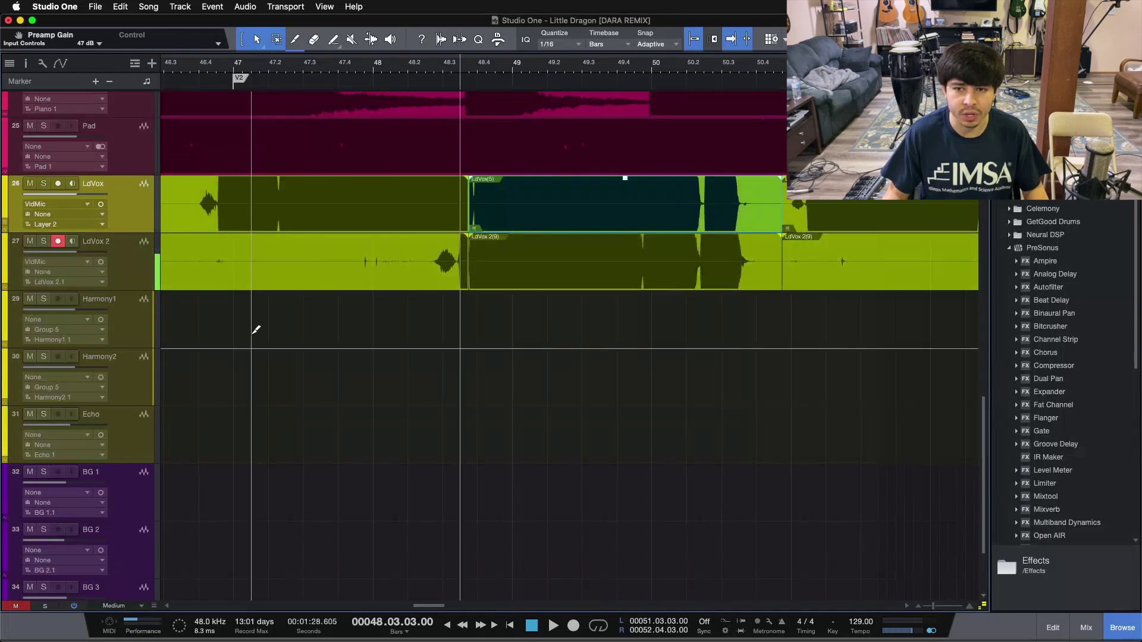
{"action": "key", "text": "super+z"}
{"action": "key", "text": "super+z"}
{"action": "key", "text": "super+z"}
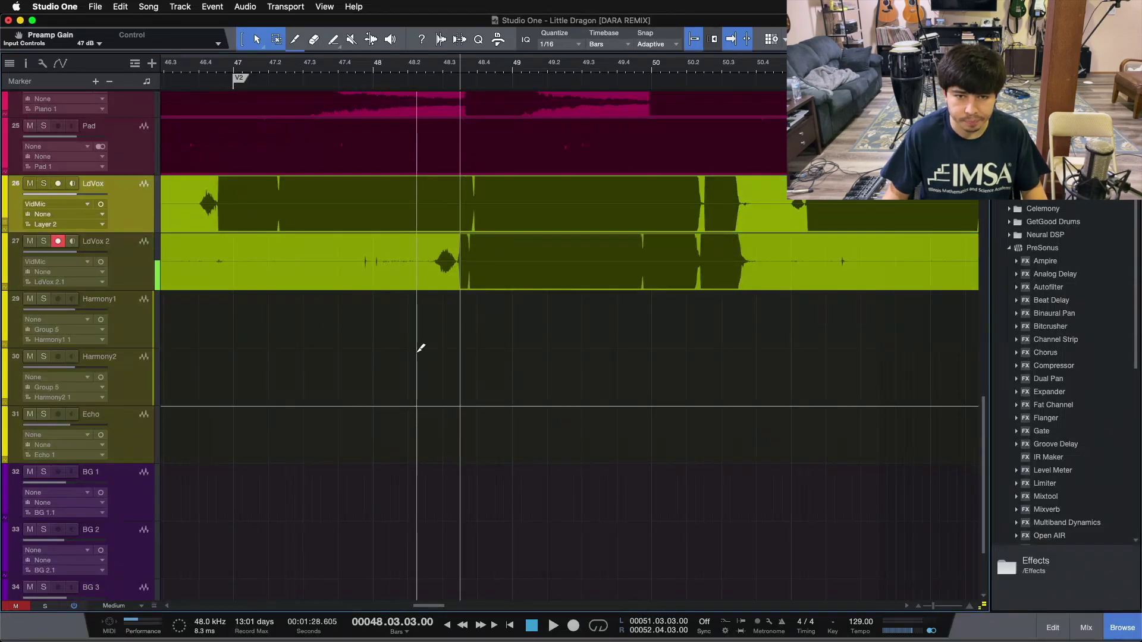
- Delete the recorded take from LdVox 2 and remove the LdVox 2 track
{"action": "left_click", "coordinate": [132, 248]}
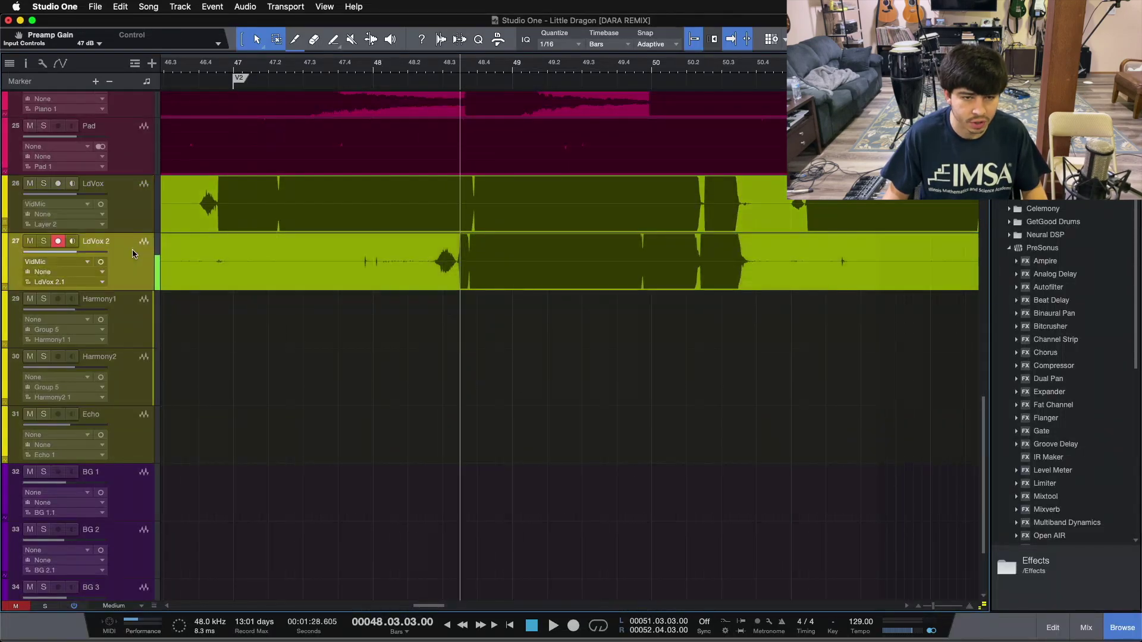
{"action": "key", "text": "Delete"}
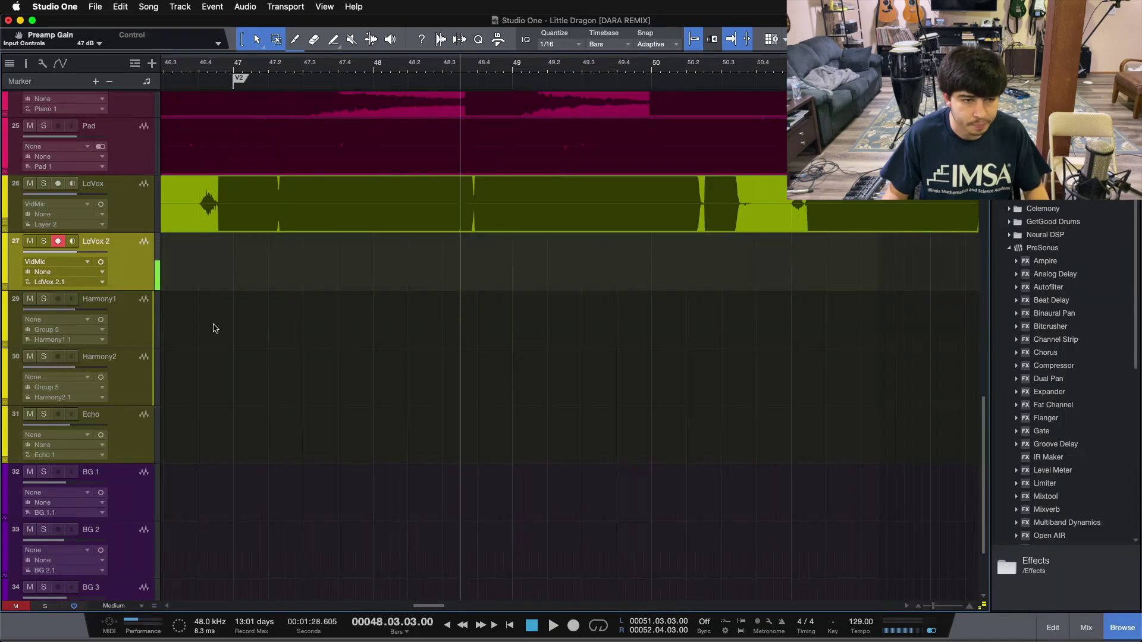
{"action": "key", "text": "Delete"}
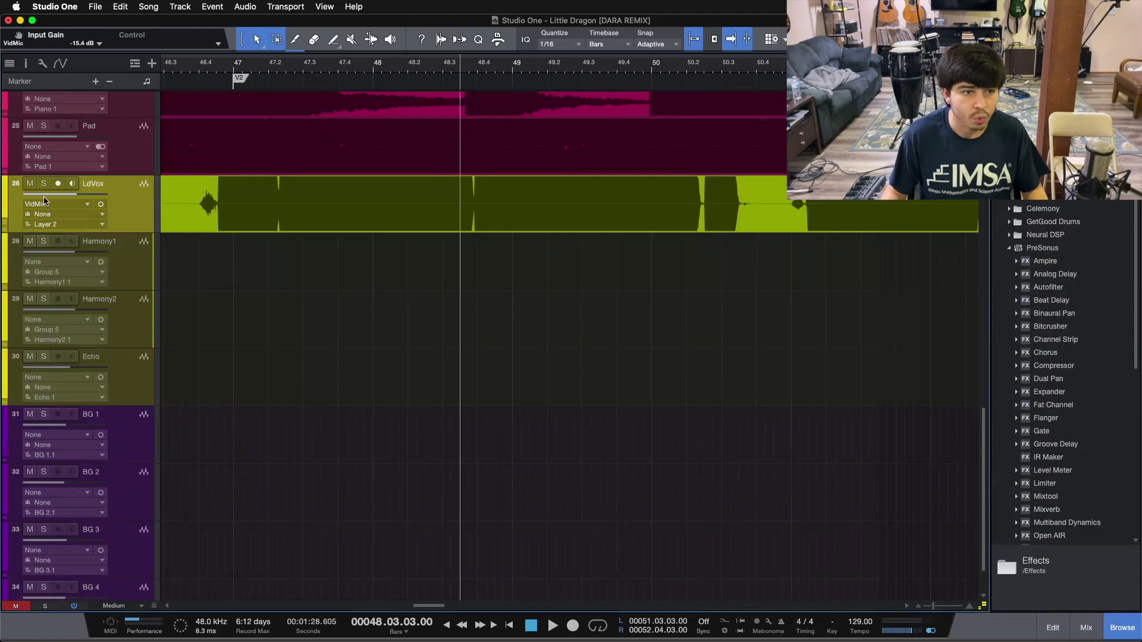
- Arm LdVox for recording and set the punch range from 48.02.01 to 51.02.01 around the phrase
{"action": "left_click", "coordinate": [58, 184]}
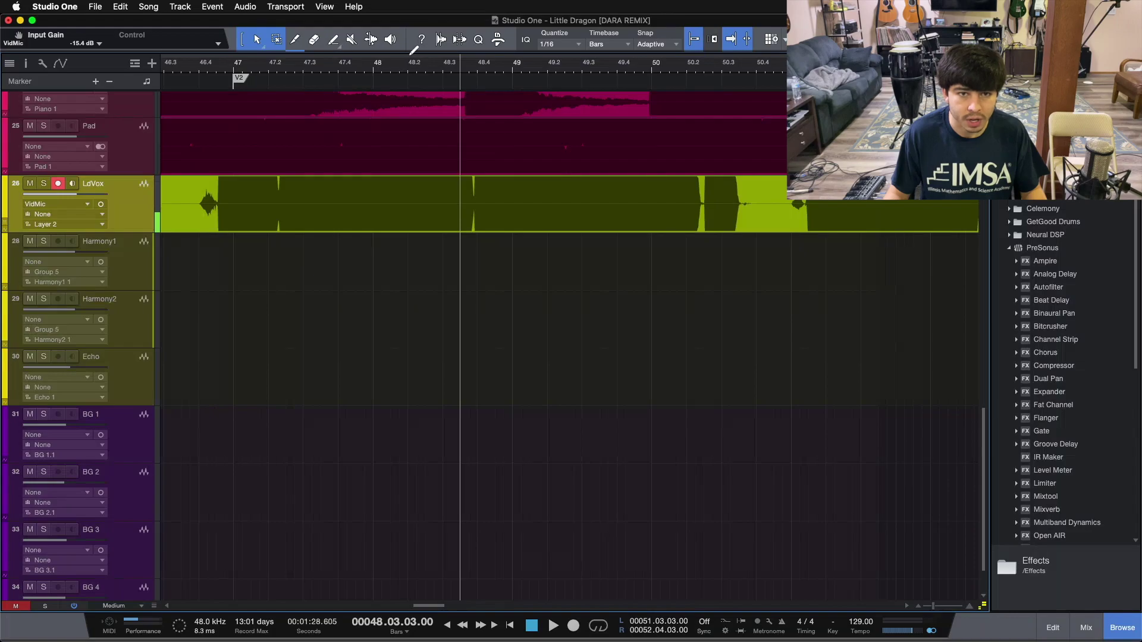
{"action": "left_click_drag", "start_coordinate": [410, 54], "coordinate": [463, 58]}
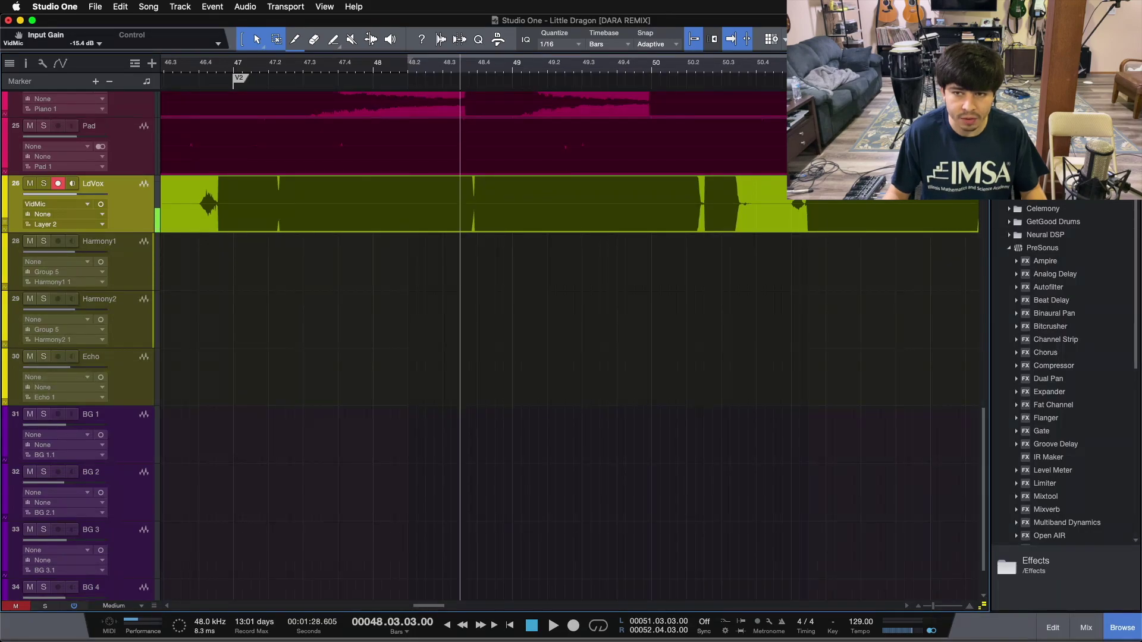
{"action": "left_click_drag", "start_coordinate": [791, 58], "coordinate": [826, 58]}
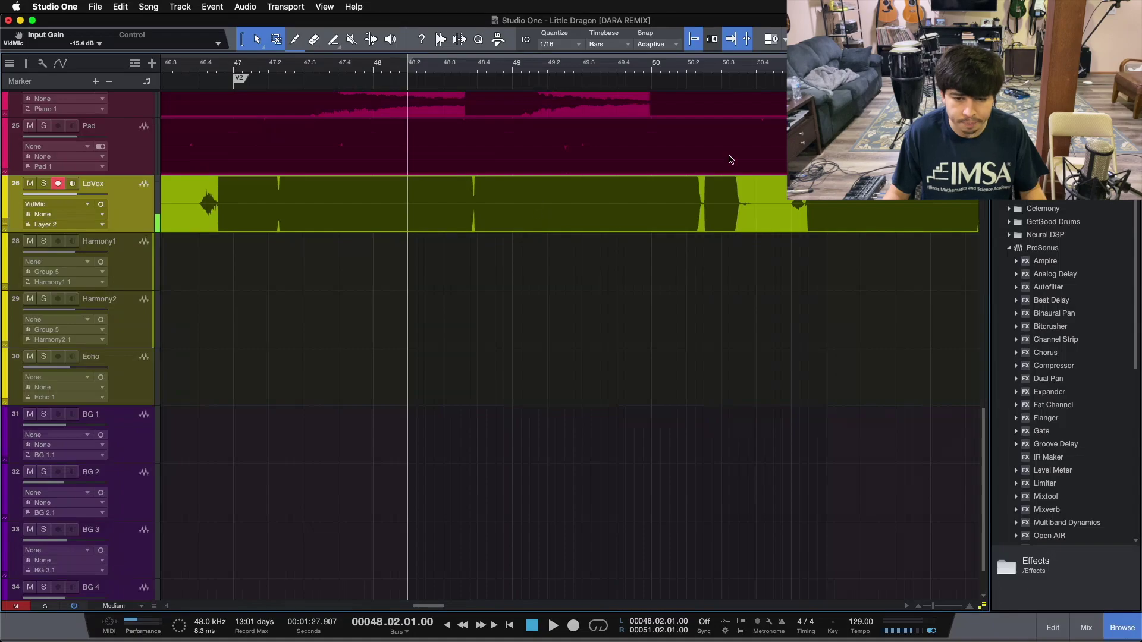
- Enable Auto Punch and place the playback cursor at the start of bar 46
{"action": "left_click", "coordinate": [741, 632]}
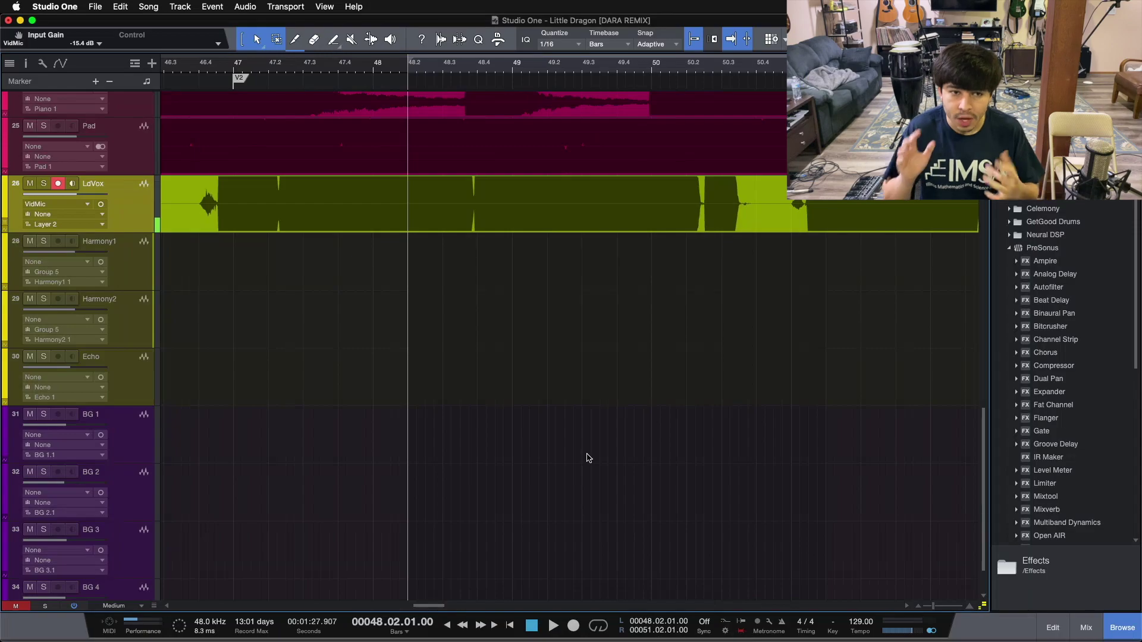
{"action": "left_click", "coordinate": [167, 70]}
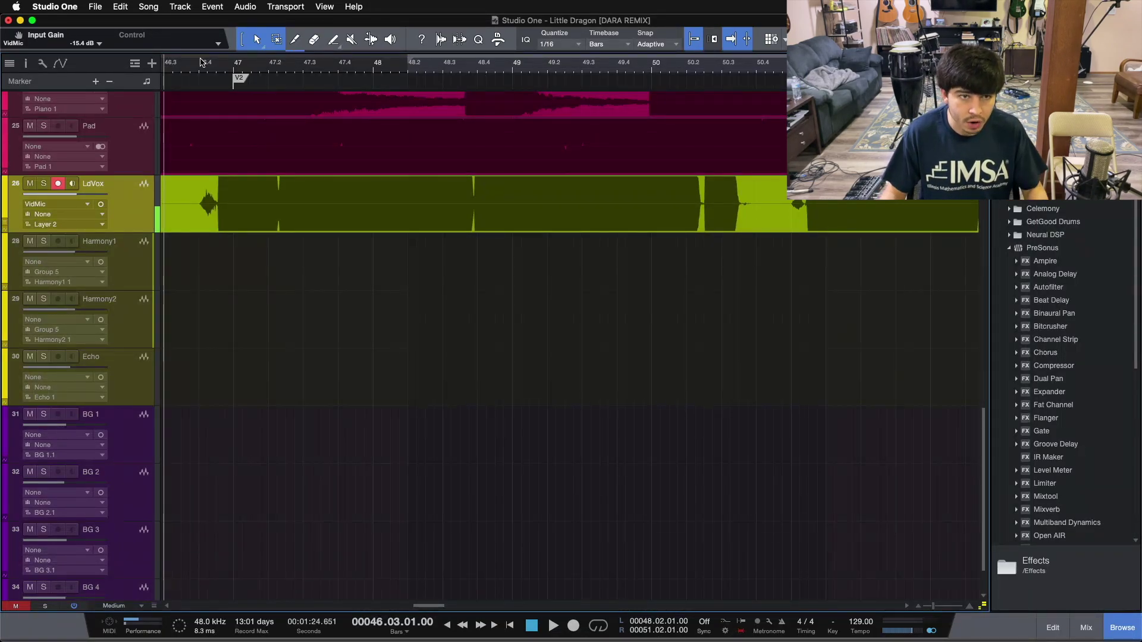
{"action": "scroll", "coordinate": [267, 149], "scroll_direction": "left", "scroll_amount": 5}
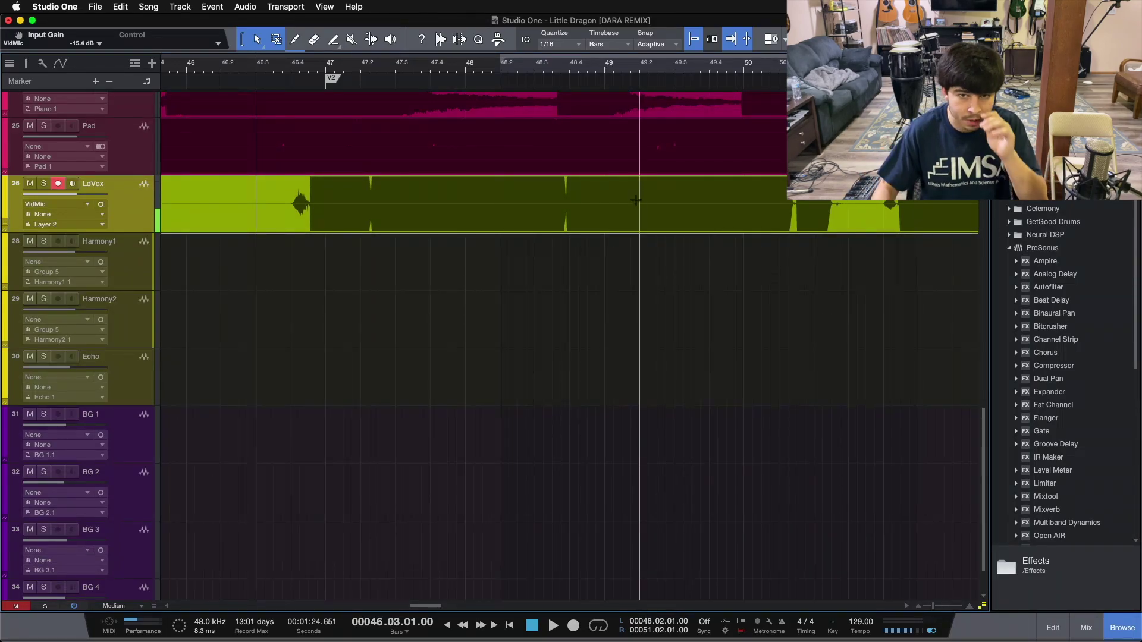
{"action": "left_click", "coordinate": [188, 72]}
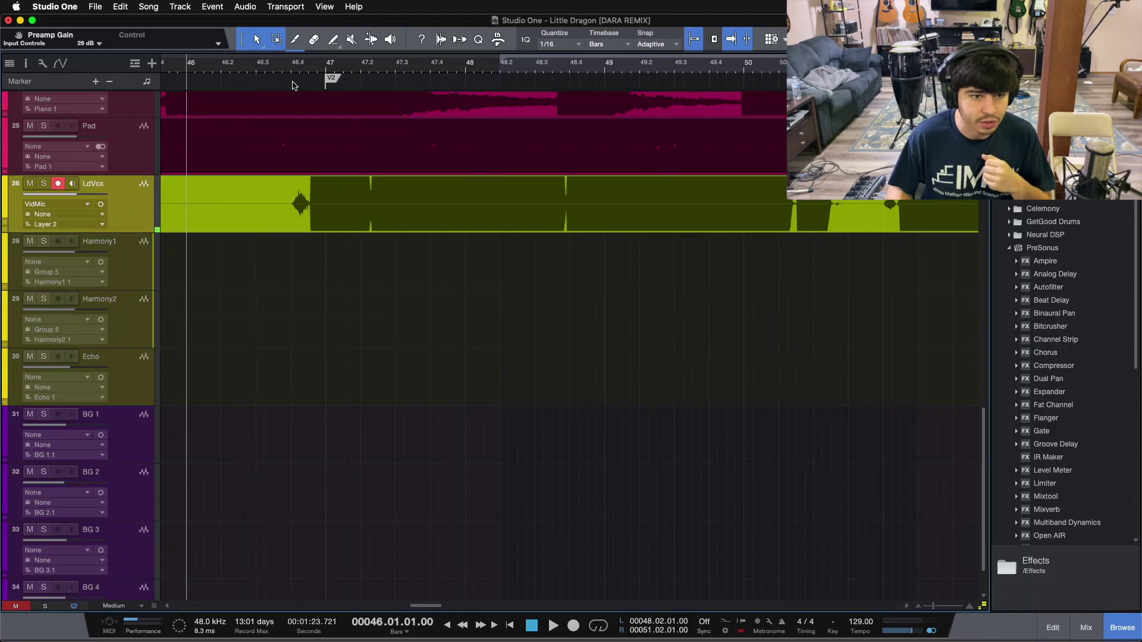
- Record the phrase on LdVox with the automatic punch, starting from bar 46 and stopping in bar 53
{"action": "key", "text": "space"}
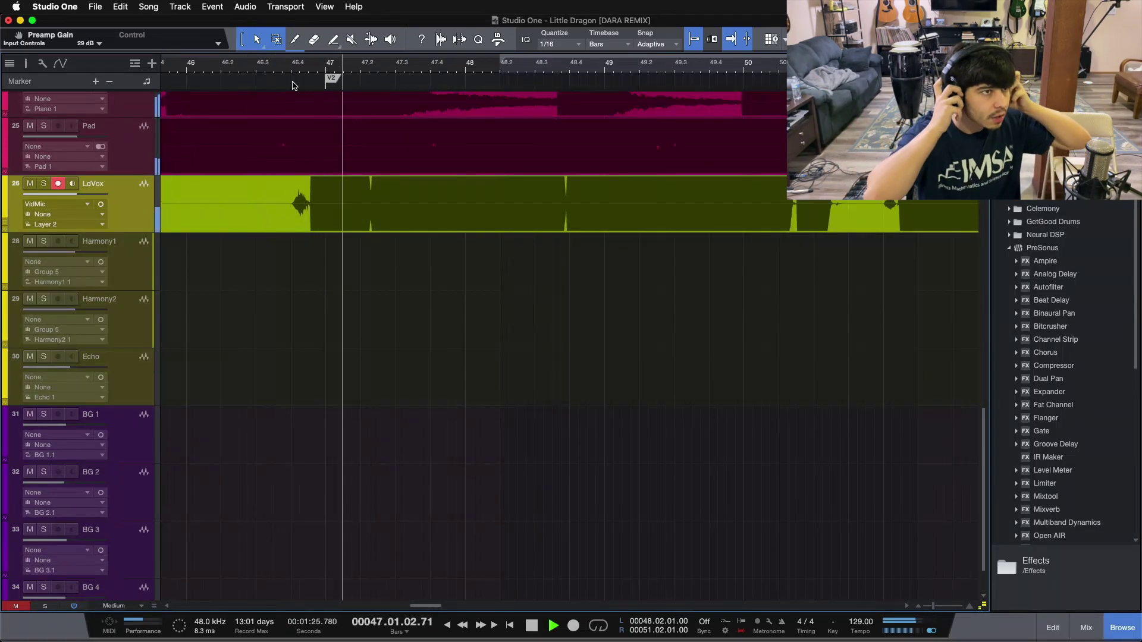
{"action": "key", "text": "KP_Multiply"}
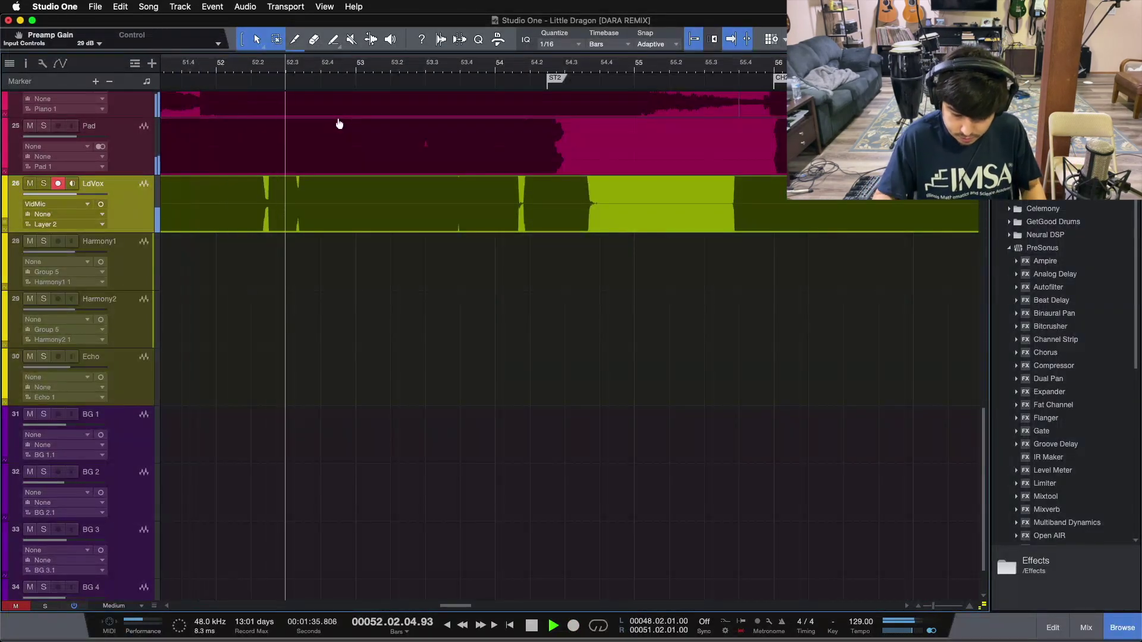
{"action": "key", "text": "space"}
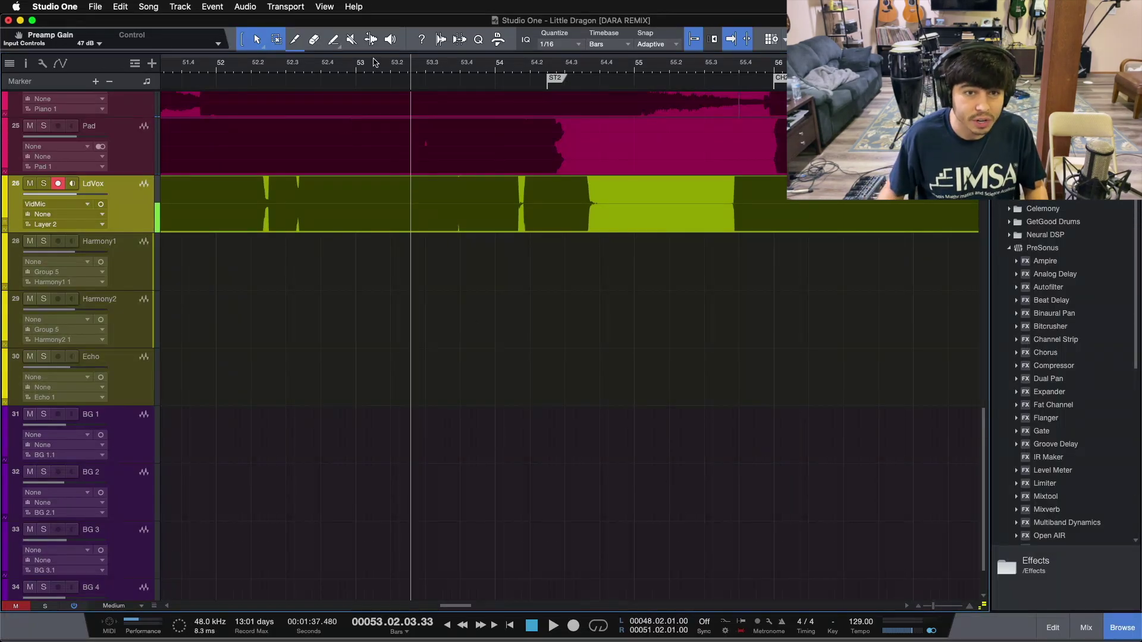
- Inspect the punched-in LdVox event between bars 48 and 51 with the waveform display height reduced
{"action": "left_click_drag", "start_coordinate": [373, 62], "coordinate": [615, 39]}
{"action": "left_click_drag", "start_coordinate": [481, 64], "coordinate": [515, 89]}
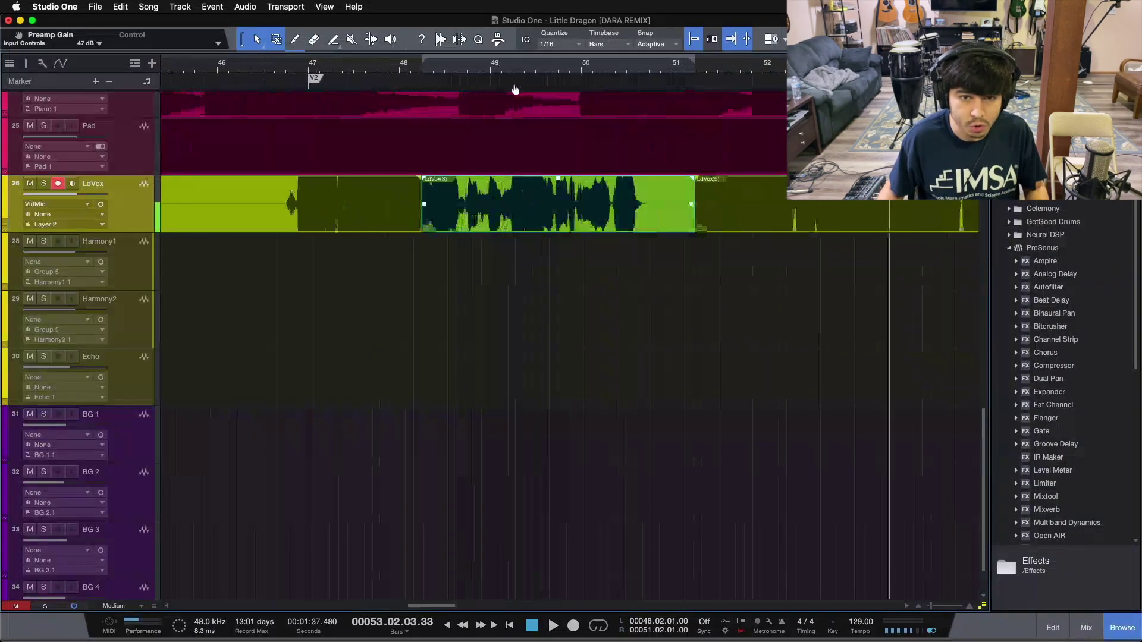
{"action": "scroll", "coordinate": [515, 89], "scroll_direction": "up", "scroll_amount": 1}
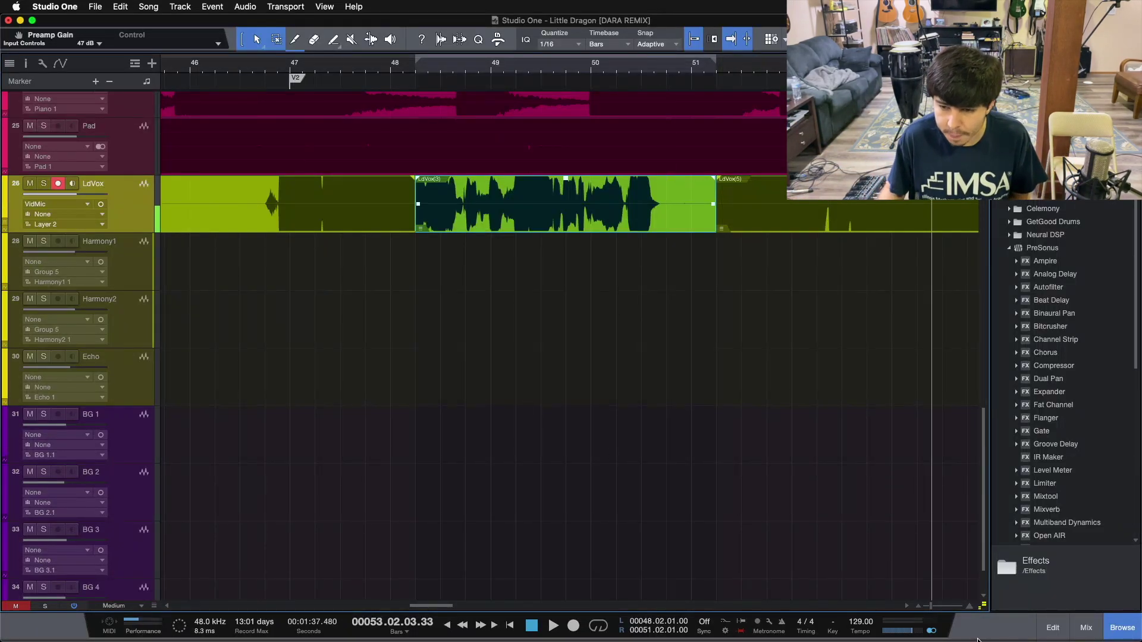
{"action": "left_click_drag", "start_coordinate": [982, 606], "coordinate": [974, 641]}
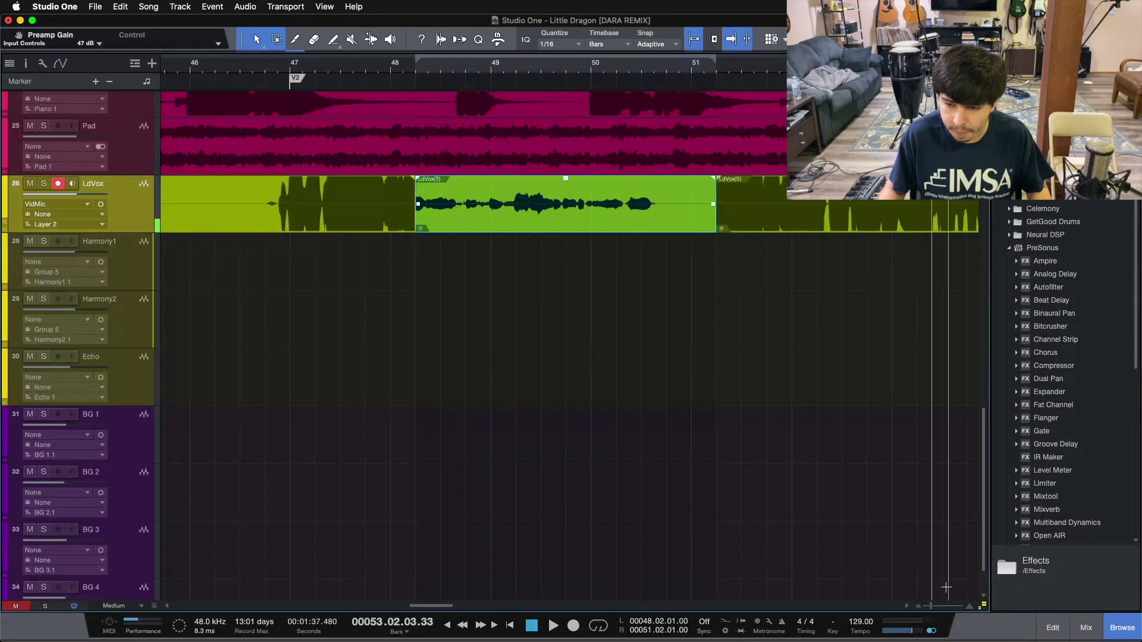
- Raise the gain of the punched-in LdVox event by three increments to bring its level closer to the neighbouring vocal
{"action": "left_click_drag", "start_coordinate": [981, 609], "coordinate": [980, 623]}
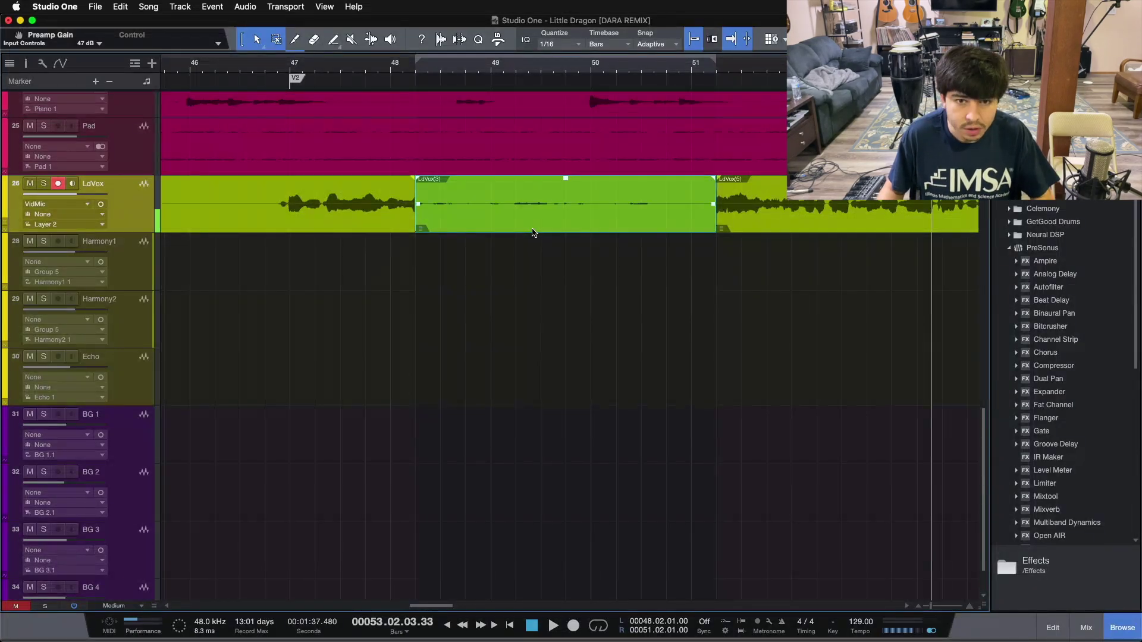
{"action": "key", "text": "alt+Up"}
{"action": "key", "text": "alt+Up"}
{"action": "key", "text": "alt+Up"}
{"action": "key", "text": "alt+Up"}
{"action": "key", "text": "alt+Up"}
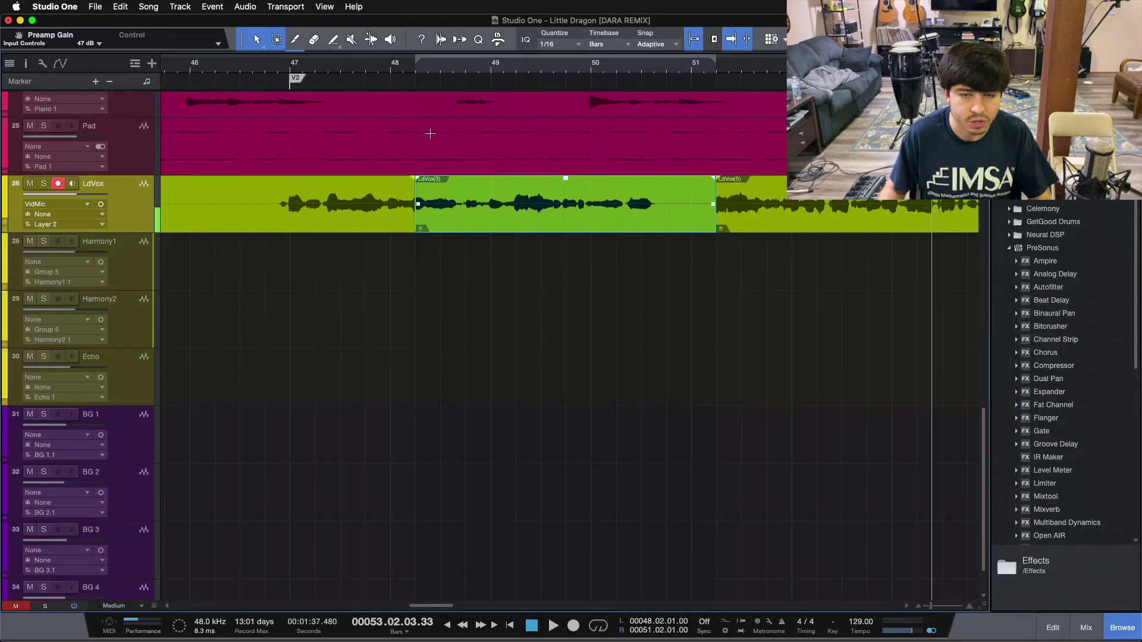
- Move the boundary at the start of the punched-in LdVox event to 48.03.04
{"action": "left_click_drag", "start_coordinate": [467, 73], "coordinate": [526, 100]}
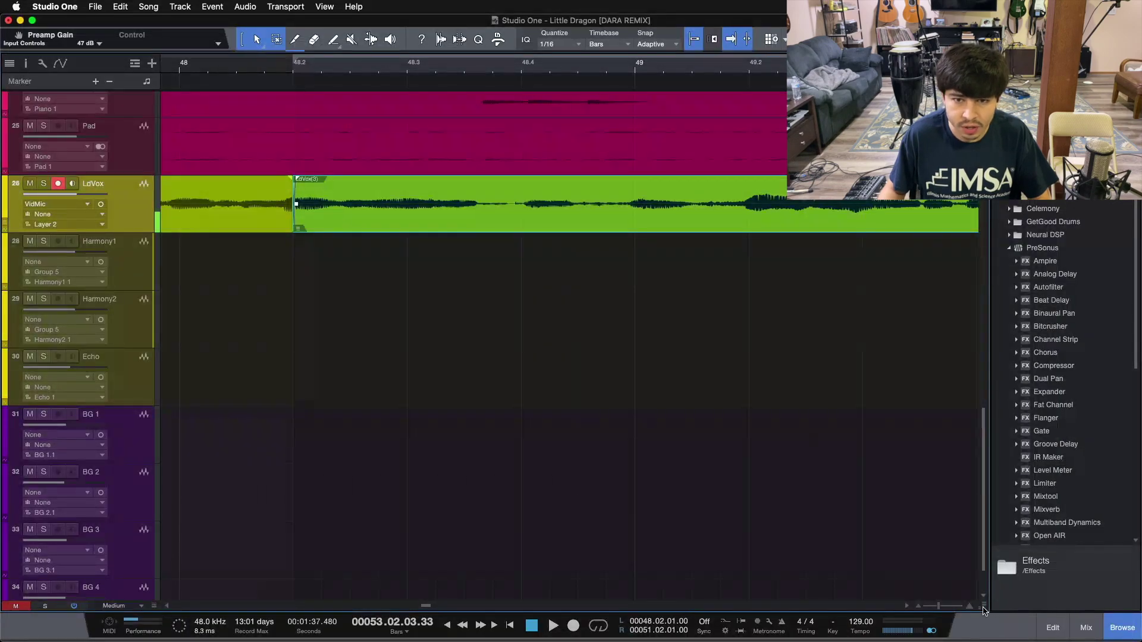
{"action": "left_click_drag", "start_coordinate": [983, 608], "coordinate": [982, 551]}
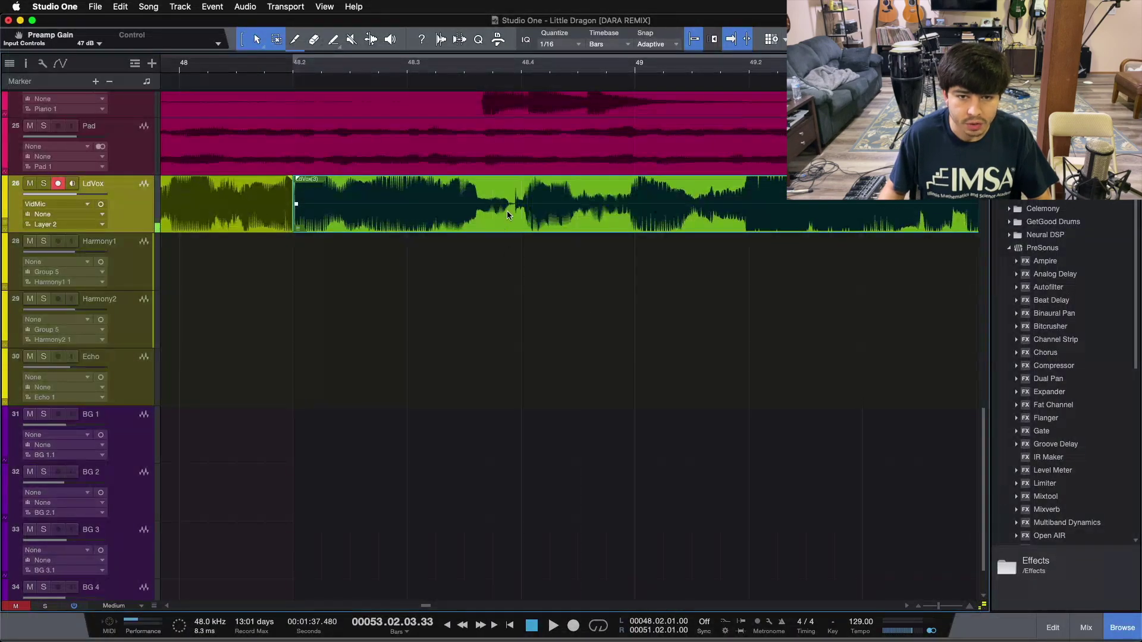
{"action": "left_click", "coordinate": [492, 306]}
{"action": "left_click_drag", "start_coordinate": [291, 224], "coordinate": [481, 221]}
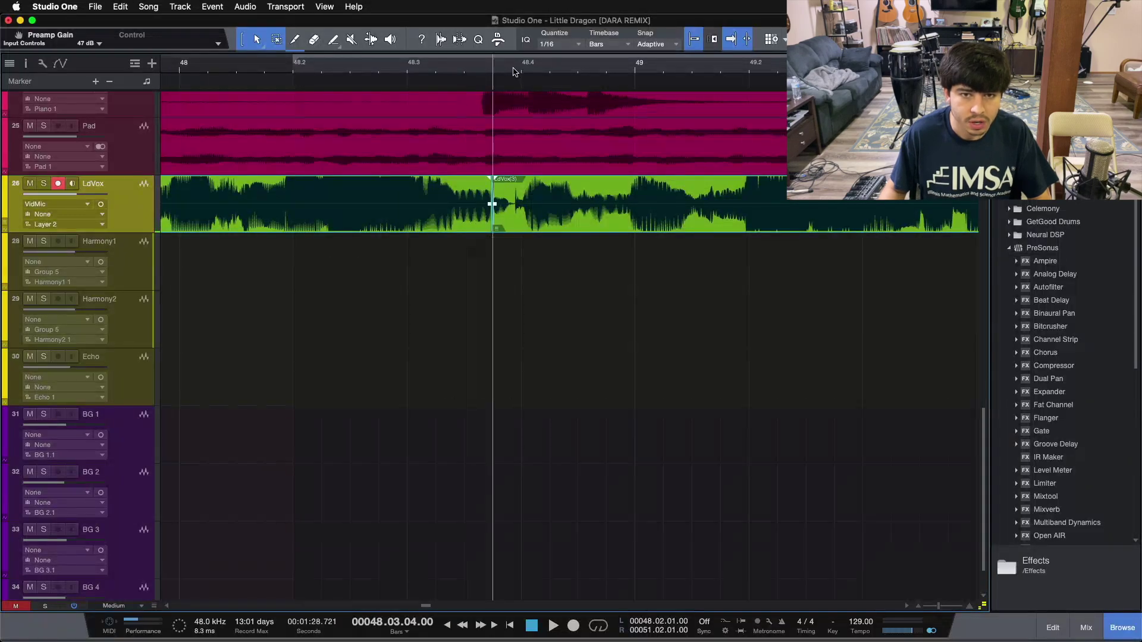
{"action": "left_click_drag", "start_coordinate": [493, 70], "coordinate": [416, 111]}
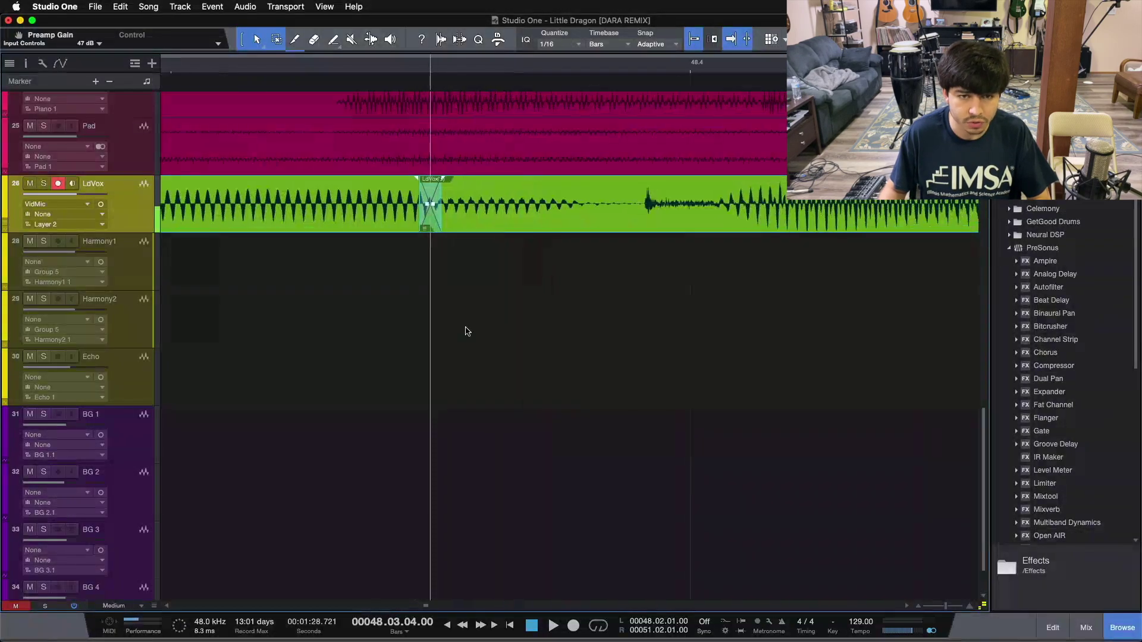
- Select the two LdVox events meeting at the punch-in start and move their crossfade to 48.03.04.70, into the quiet gap
{"action": "left_click", "coordinate": [467, 331]}
{"action": "left_click", "coordinate": [376, 212]}
{"action": "left_click", "coordinate": [523, 226], "text": "shift"}
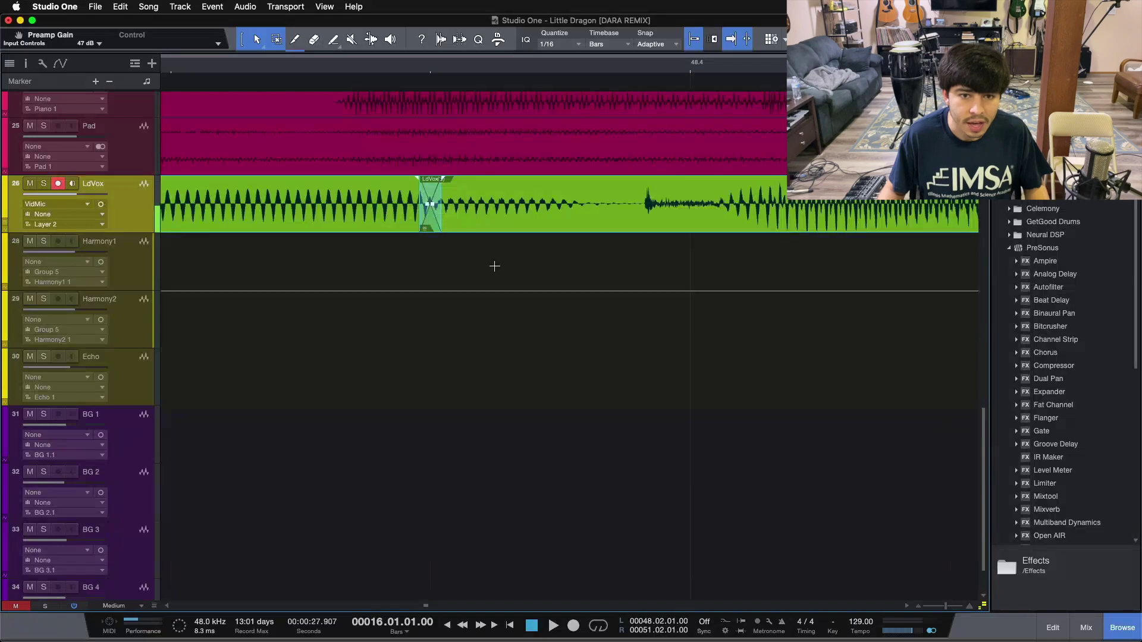
{"action": "left_click", "coordinate": [449, 262]}
{"action": "left_click_drag", "start_coordinate": [431, 205], "coordinate": [613, 229]}
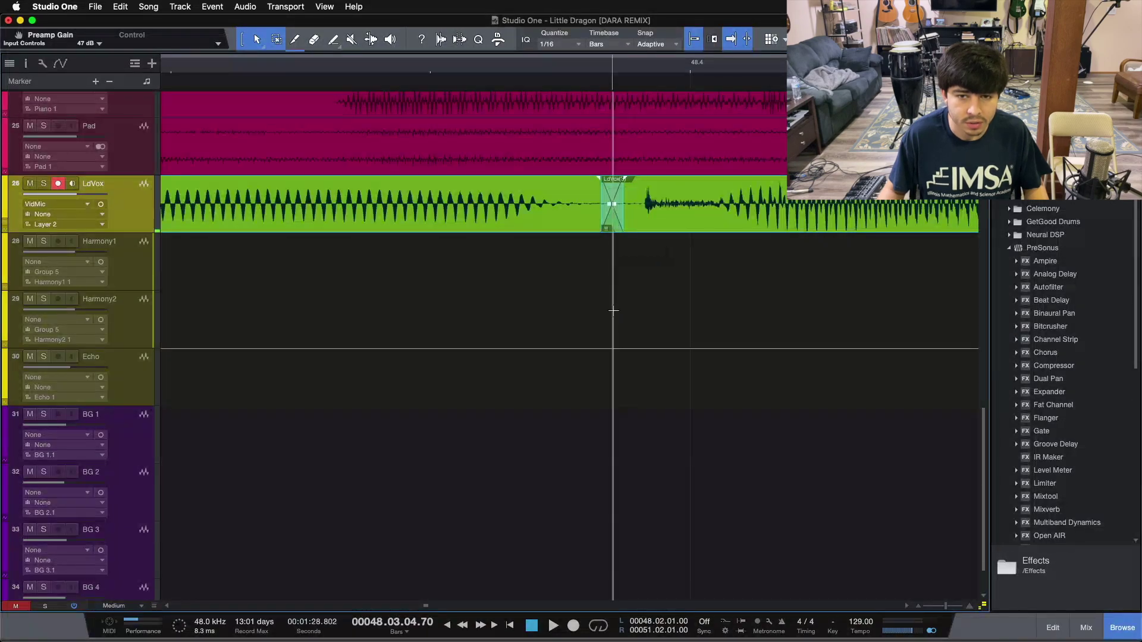
{"action": "left_click", "coordinate": [612, 309]}
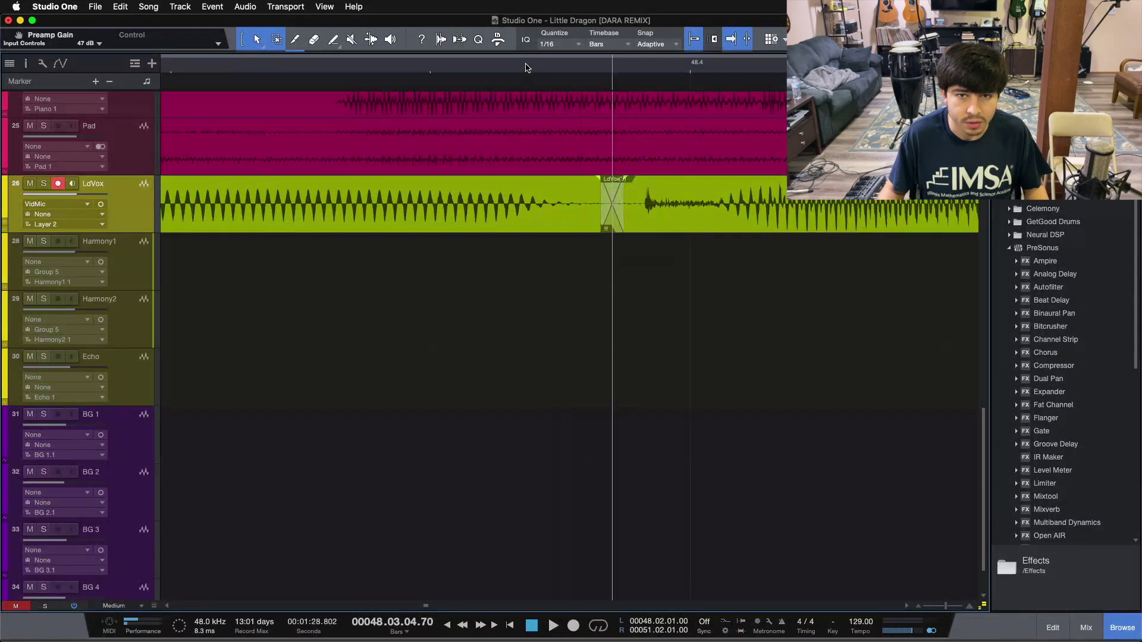
- Play the song from 46.04.01 through the edited punch-in on LdVox, stopping in bar 51
{"action": "scroll", "coordinate": [526, 68], "scroll_direction": "down", "scroll_amount": 5}
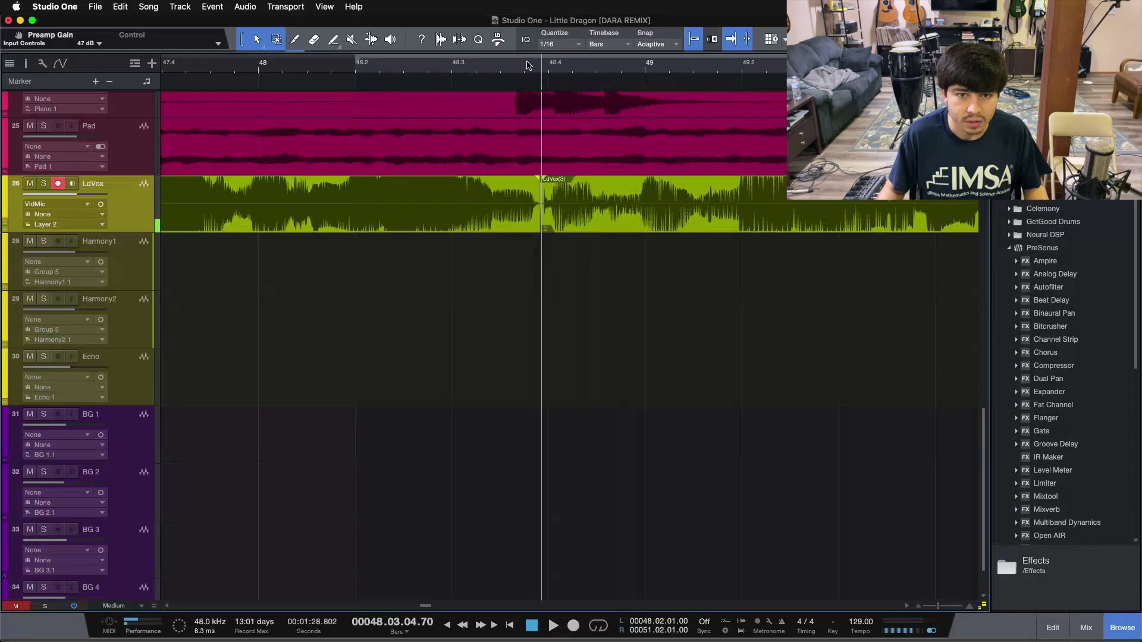
{"action": "scroll", "coordinate": [527, 64], "scroll_direction": "down", "scroll_amount": 5}
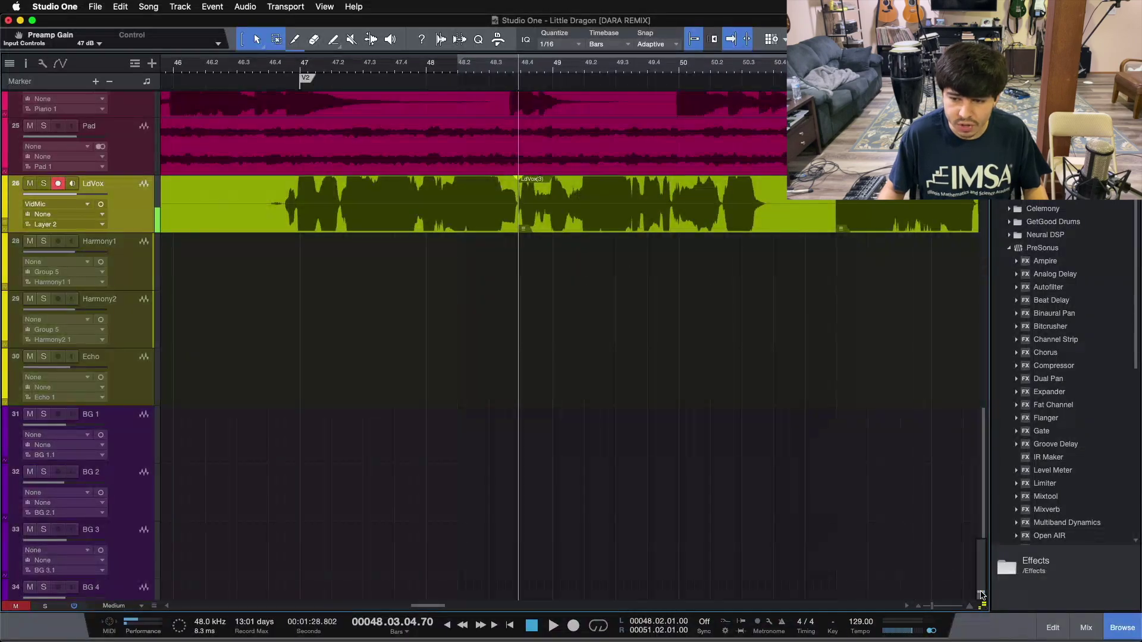
{"action": "left_click_drag", "start_coordinate": [981, 594], "coordinate": [980, 626]}
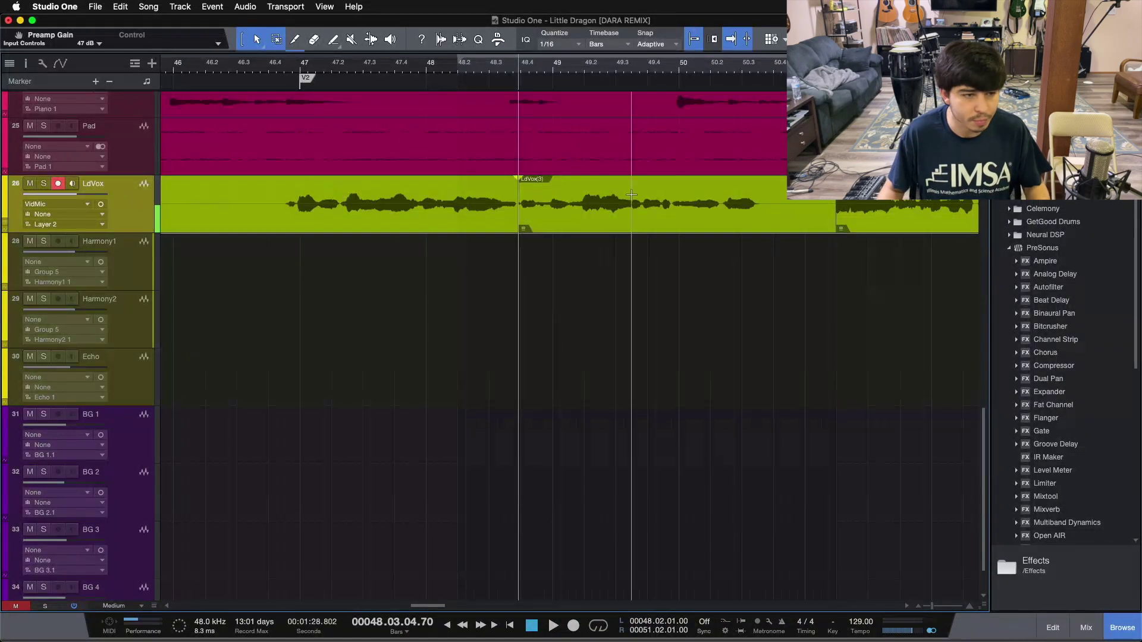
{"action": "left_click", "coordinate": [268, 72]}
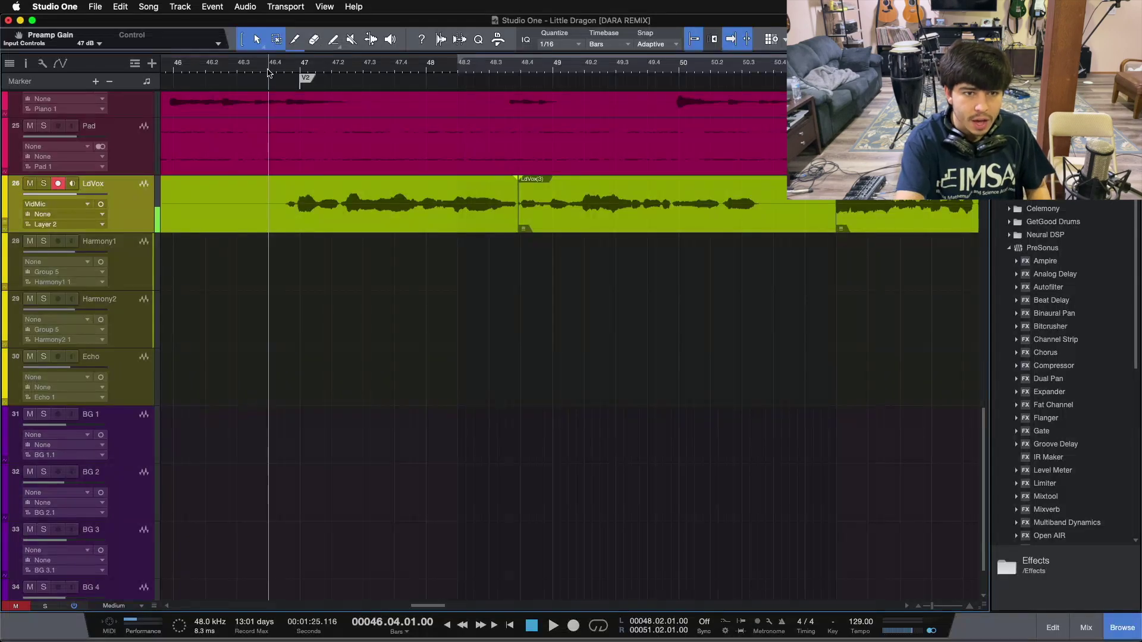
{"action": "key", "text": "space"}
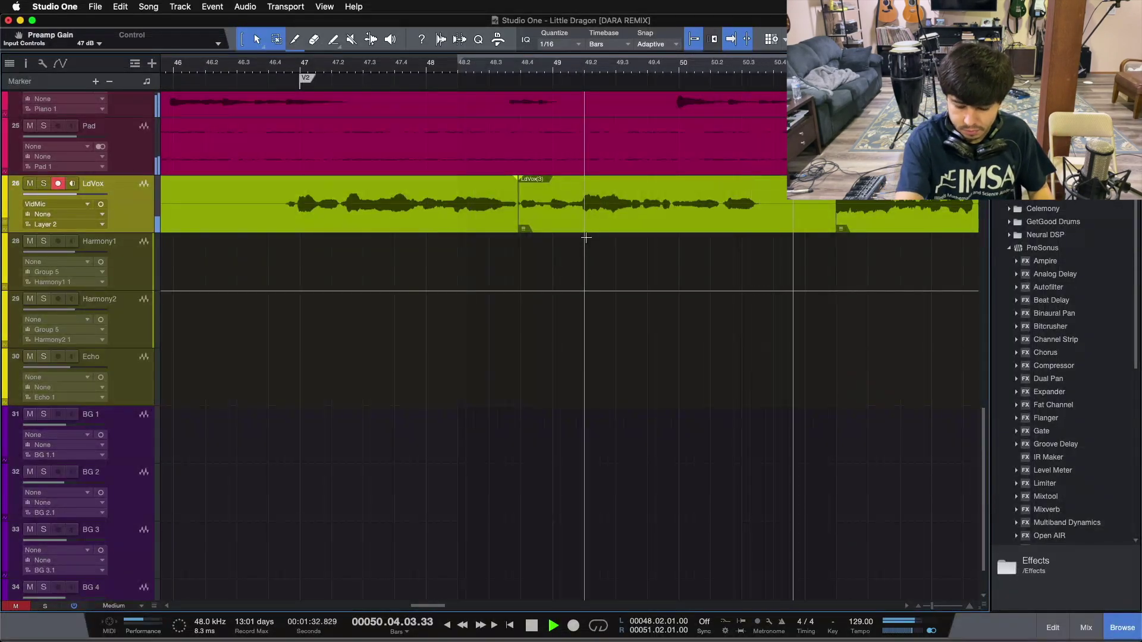
{"action": "key", "text": "space"}
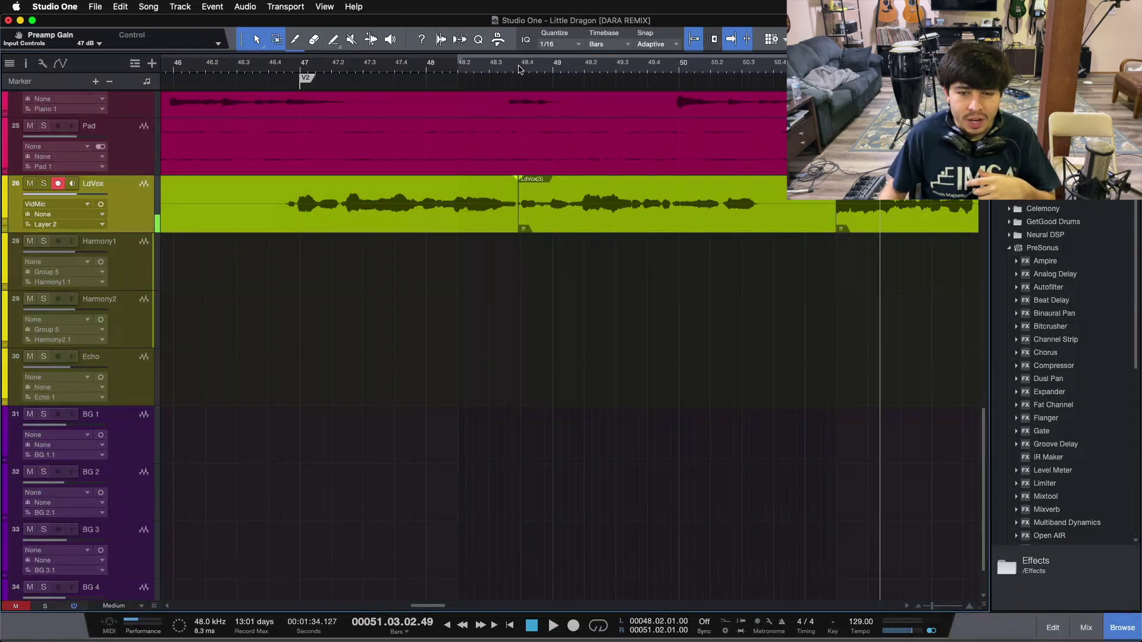
- Examine the crossfade at the punch-in start by marking a range across it on LdVox
{"action": "left_click_drag", "start_coordinate": [518, 69], "coordinate": [502, 111]}
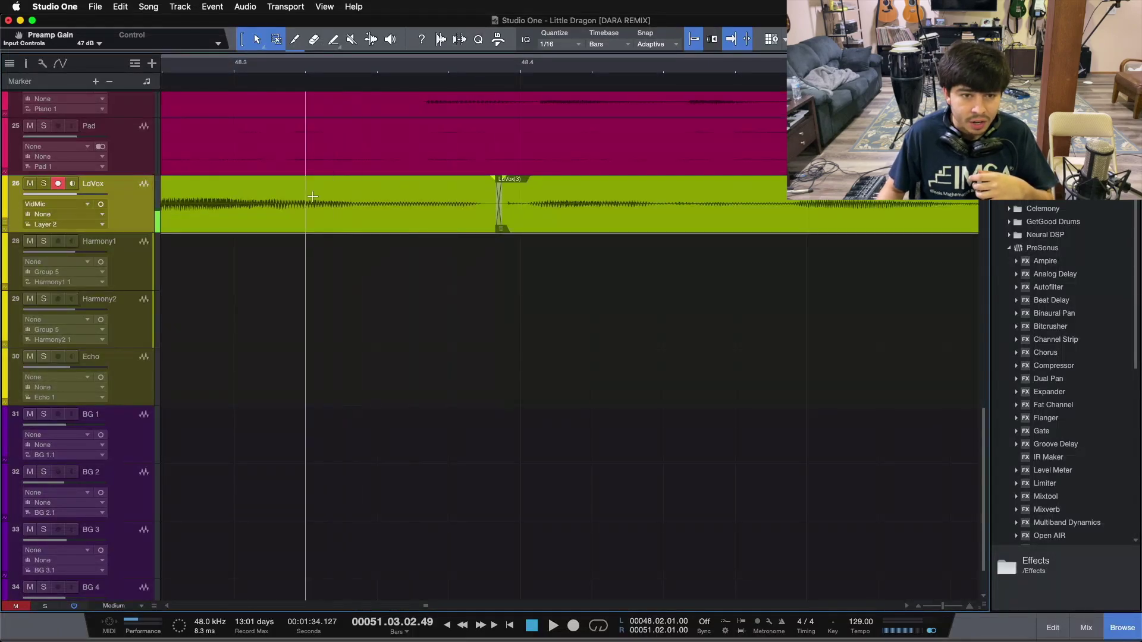
{"action": "left_click_drag", "start_coordinate": [305, 216], "coordinate": [899, 215]}
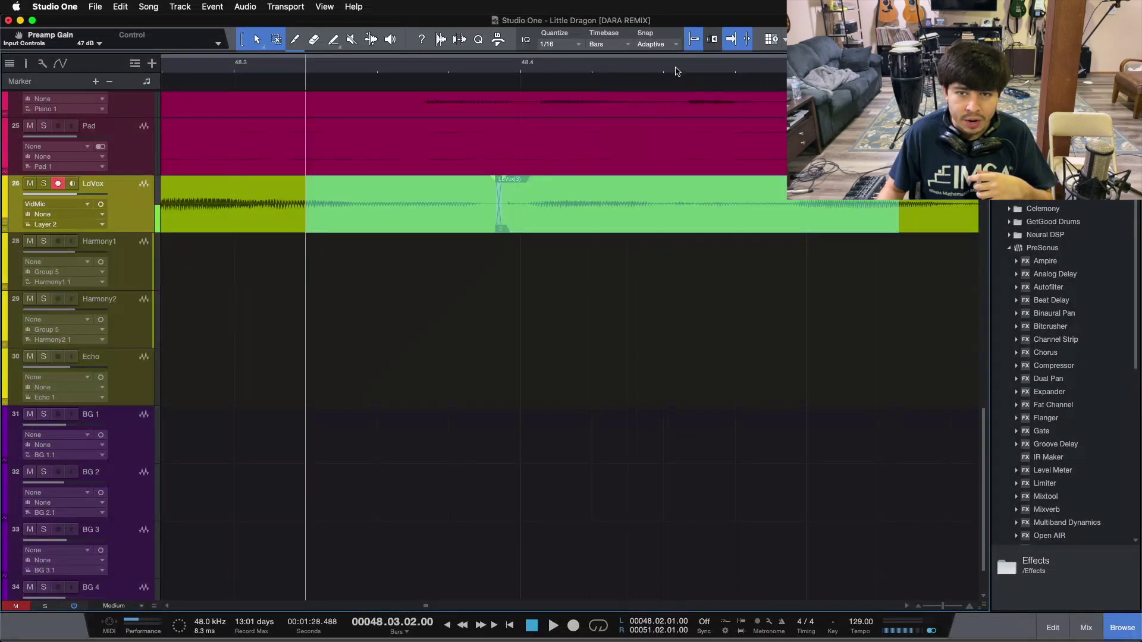
{"action": "left_click_drag", "start_coordinate": [676, 68], "coordinate": [534, 63]}
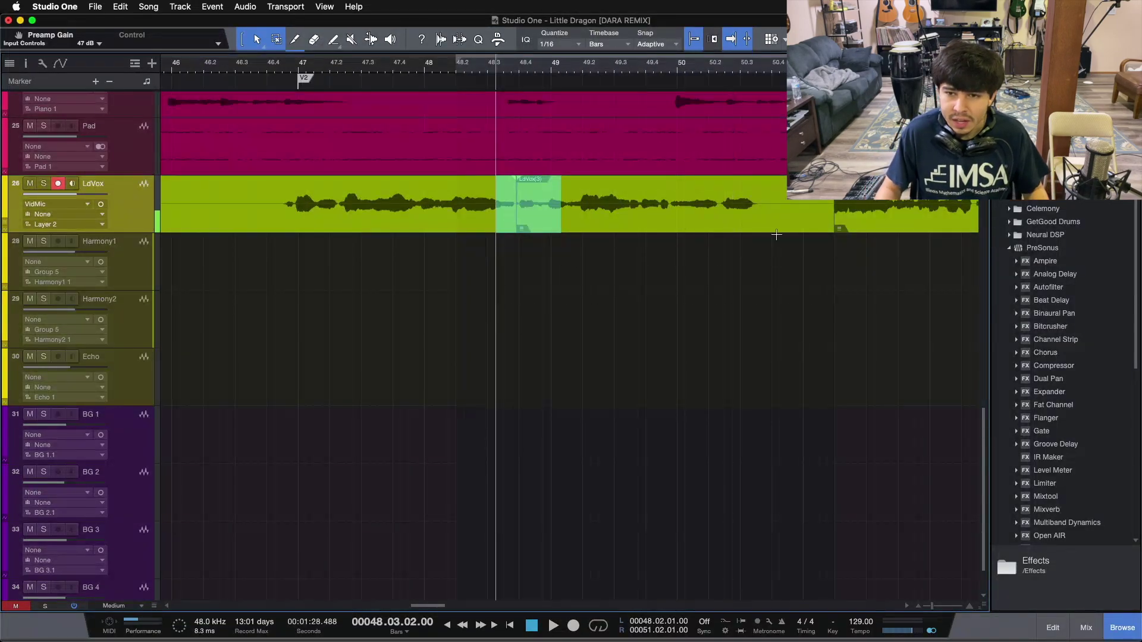
- Move the boundary at the end of the punched-in LdVox event to 50.04.02
{"action": "left_click_drag", "start_coordinate": [821, 69], "coordinate": [700, 136]}
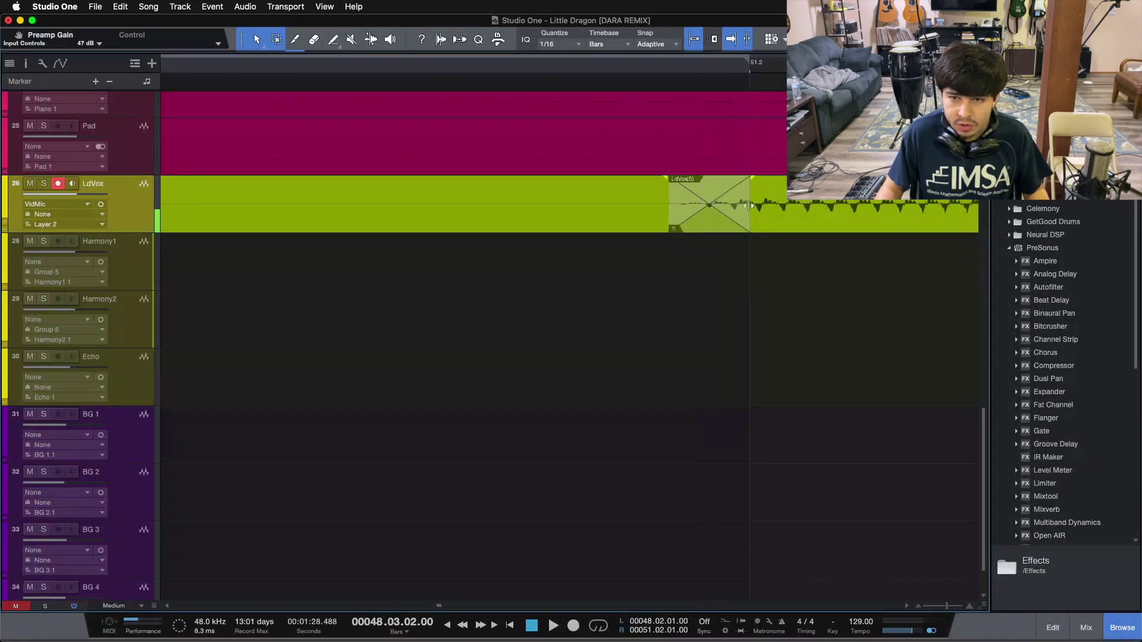
{"action": "left_click_drag", "start_coordinate": [645, 69], "coordinate": [841, 17]}
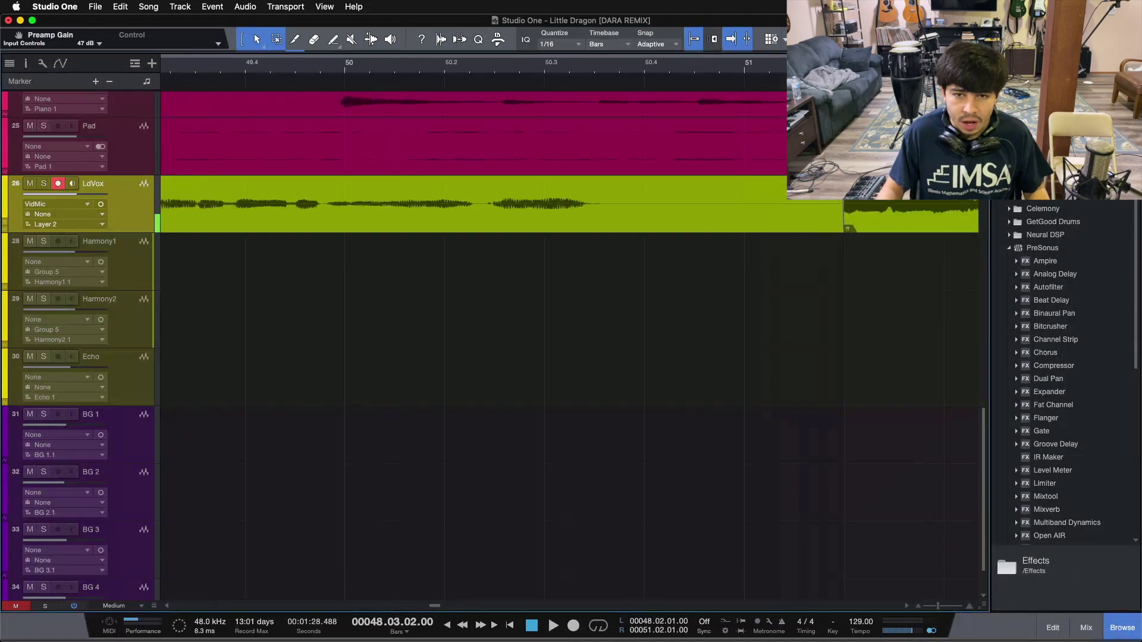
{"action": "left_click", "coordinate": [768, 229]}
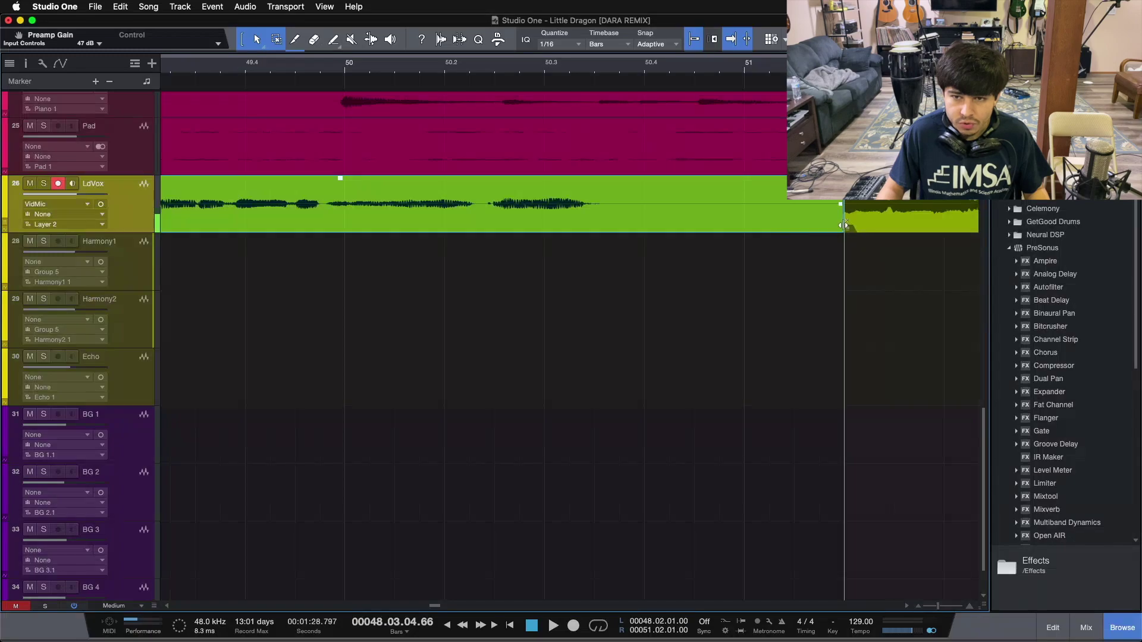
{"action": "left_click_drag", "start_coordinate": [843, 225], "coordinate": [669, 230]}
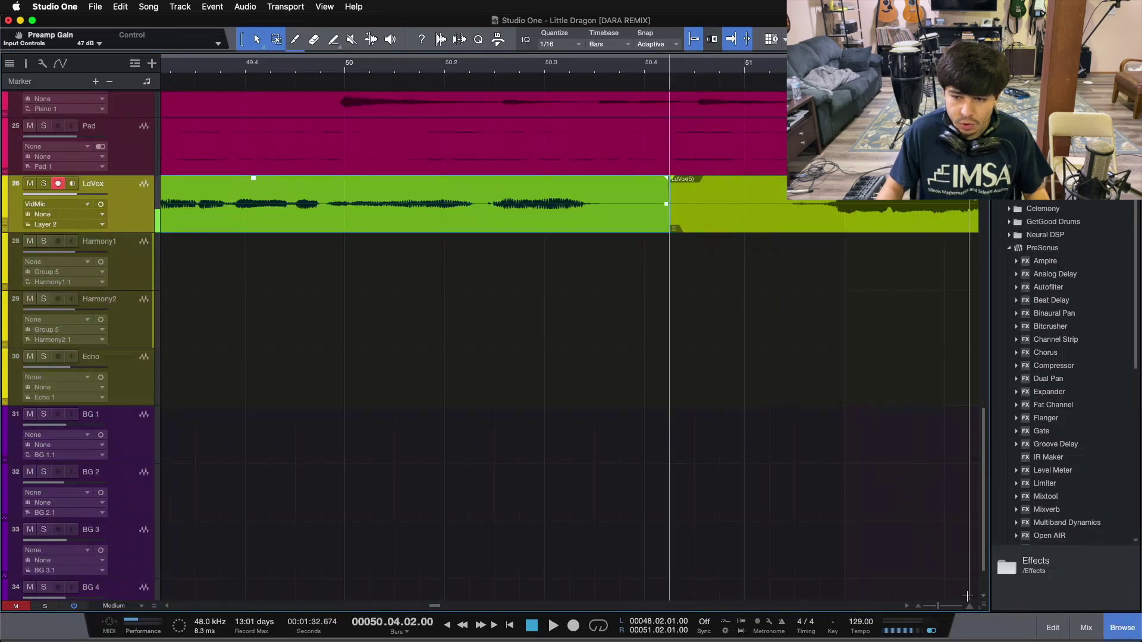
- Shift the punch-out boundary to about 50.04.03 and select the LdVox events on both sides of the crossfade there
{"action": "mouse_move", "coordinate": [985, 613]}
{"action": "left_mouse_down"}
{"action": "mouse_move", "coordinate": [987, 534]}
{"action": "mouse_move", "coordinate": [984, 613]}
{"action": "left_mouse_up"}
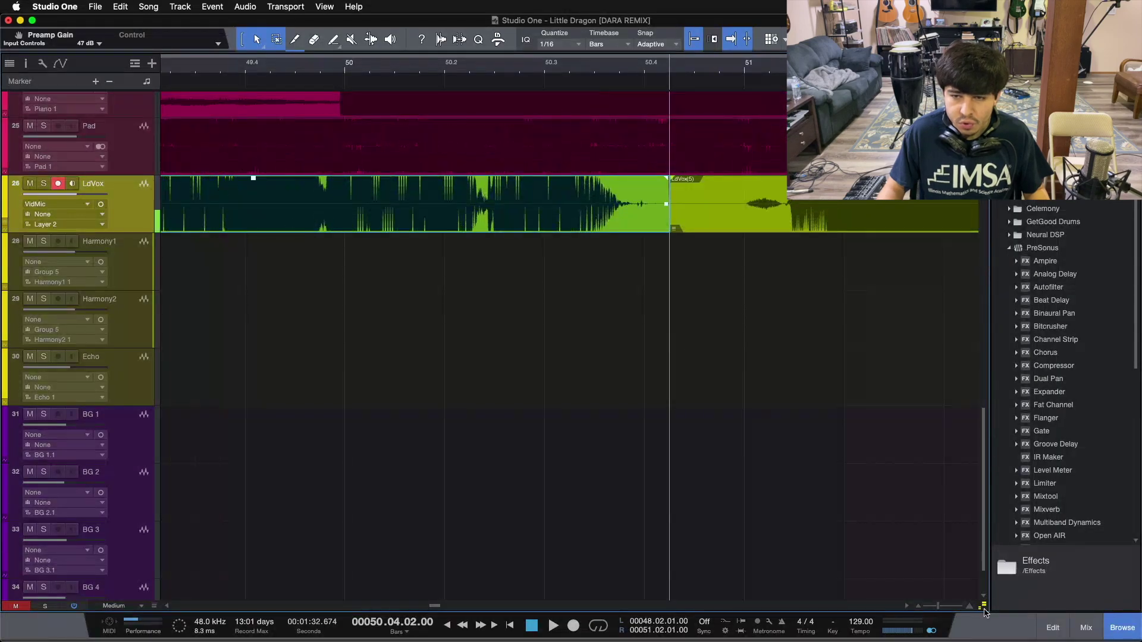
{"action": "left_click", "coordinate": [747, 293]}
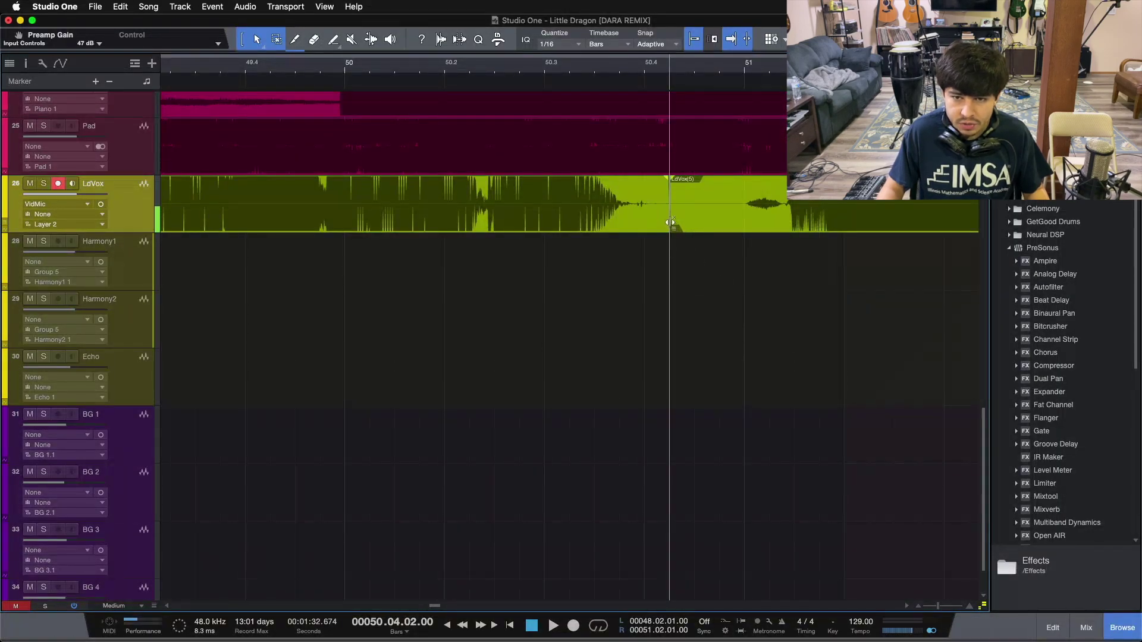
{"action": "left_click_drag", "start_coordinate": [670, 223], "coordinate": [703, 225]}
{"action": "left_click_drag", "start_coordinate": [698, 65], "coordinate": [710, 118]}
{"action": "left_click", "coordinate": [612, 201]}
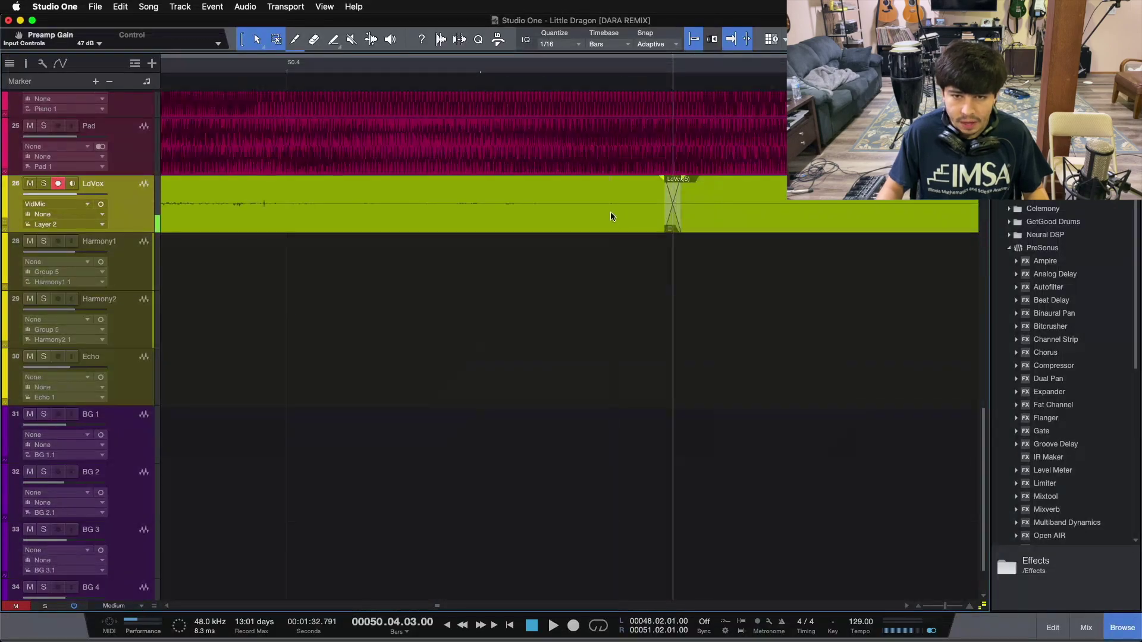
{"action": "left_click", "coordinate": [609, 216]}
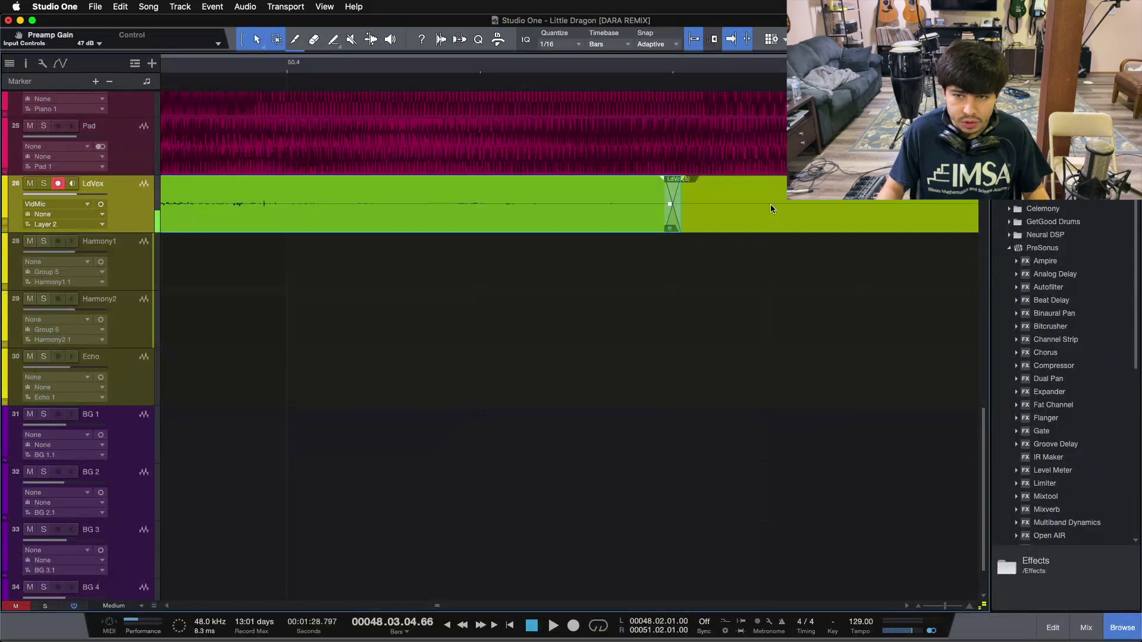
{"action": "left_click", "coordinate": [772, 208], "text": "shift"}
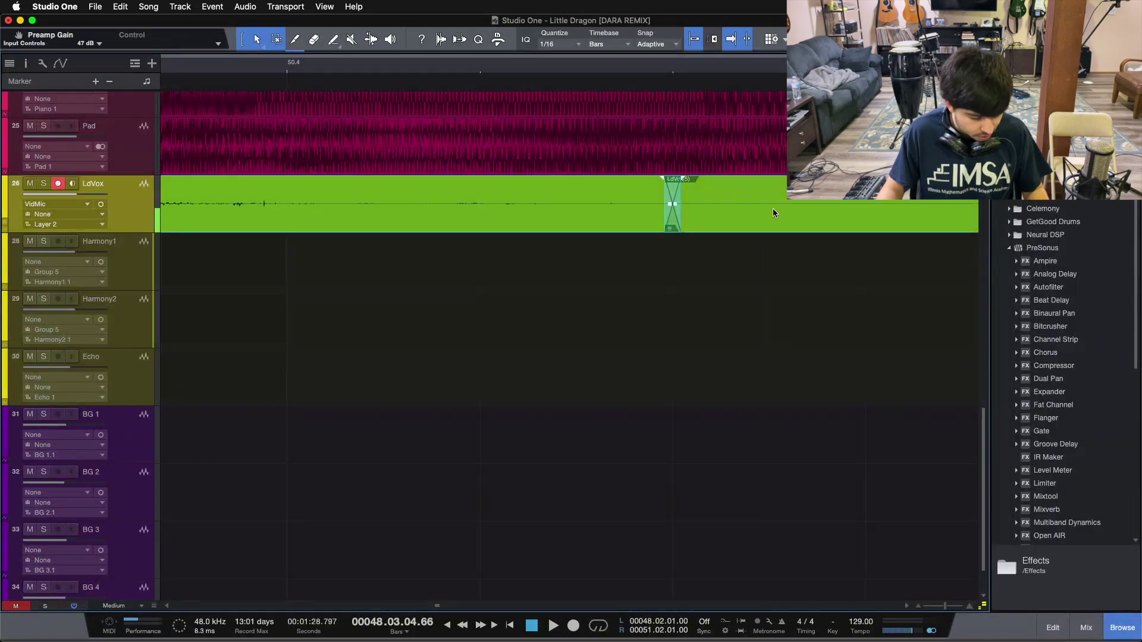
- Play the song from the middle of bar 46 through both LdVox crossfades, stopping in bar 53
{"action": "left_click_drag", "start_coordinate": [621, 69], "coordinate": [529, 71]}
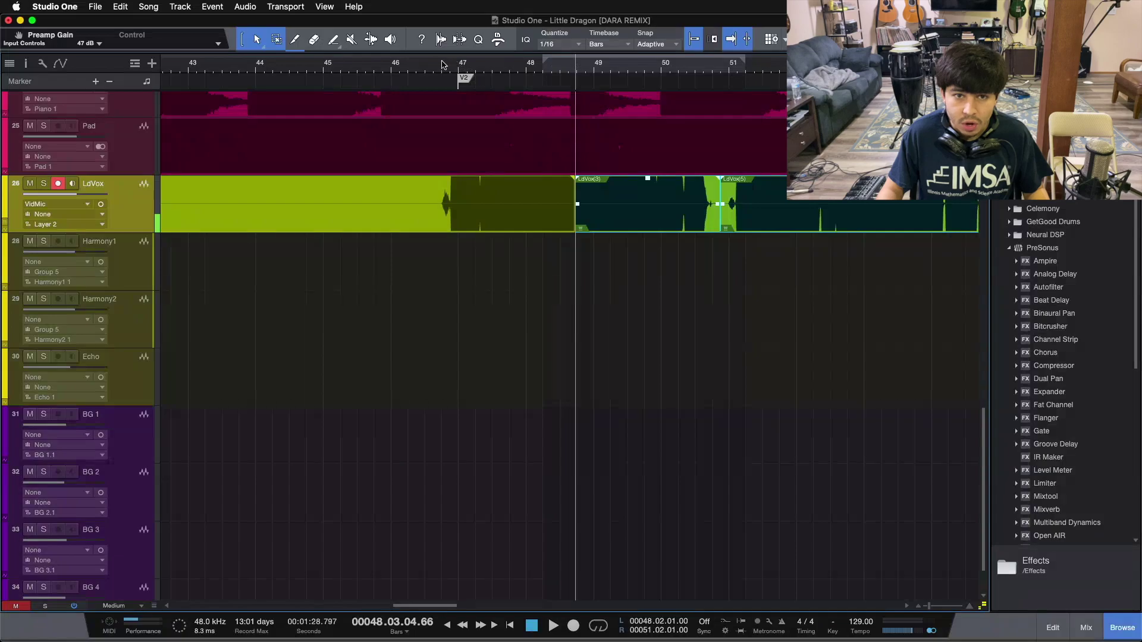
{"action": "left_click", "coordinate": [426, 62]}
{"action": "key", "text": "space"}
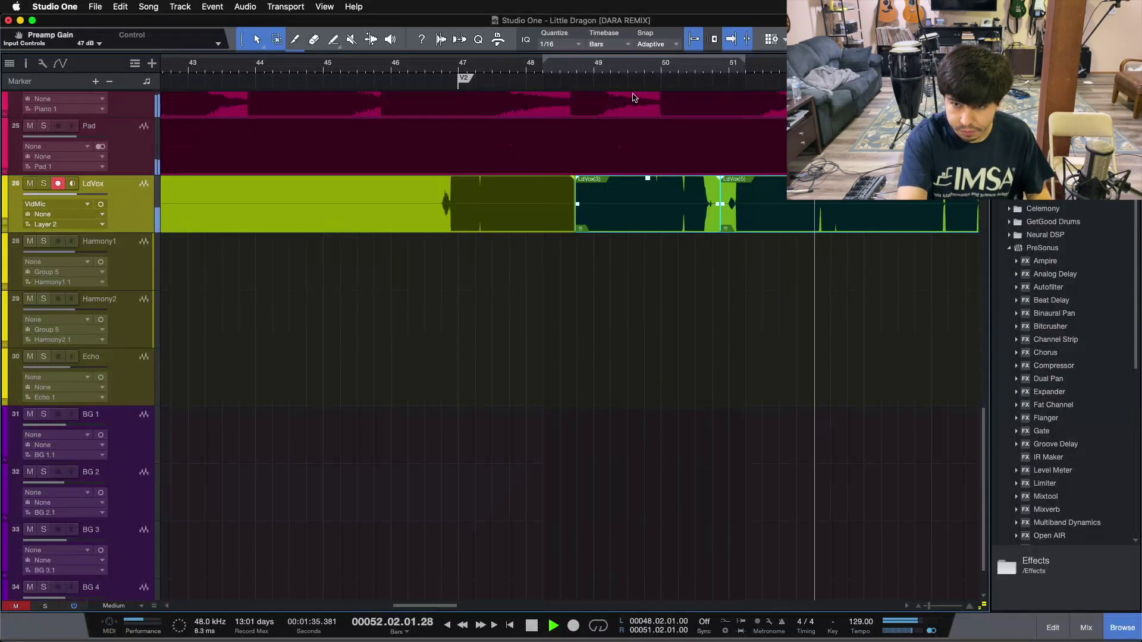
{"action": "key", "text": "space"}
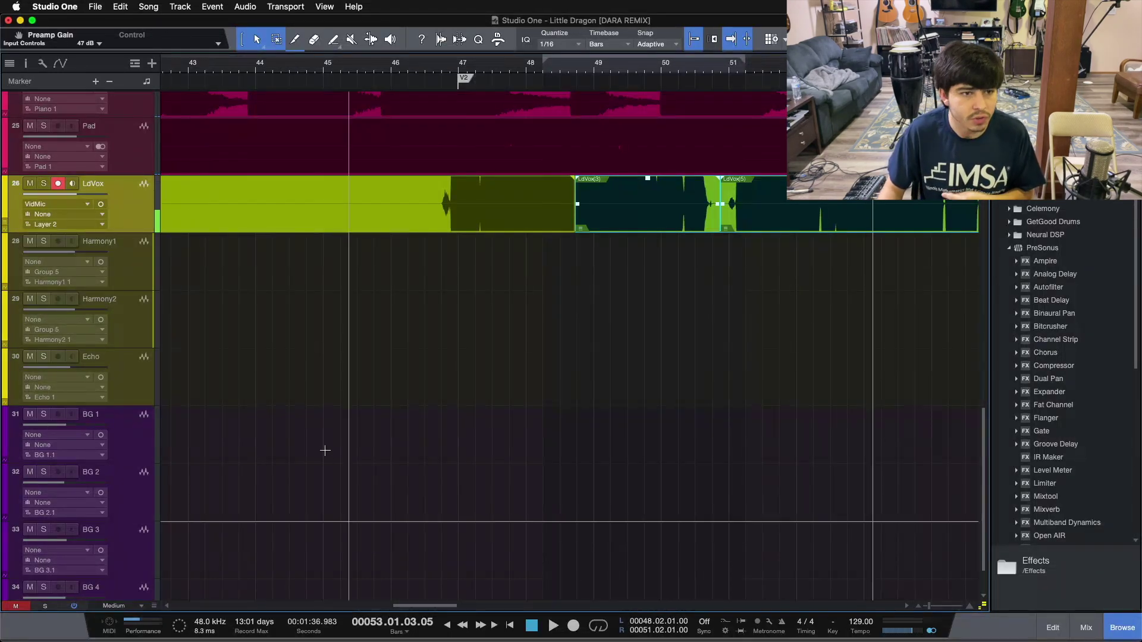
{"action": "right_click", "coordinate": [123, 193]}
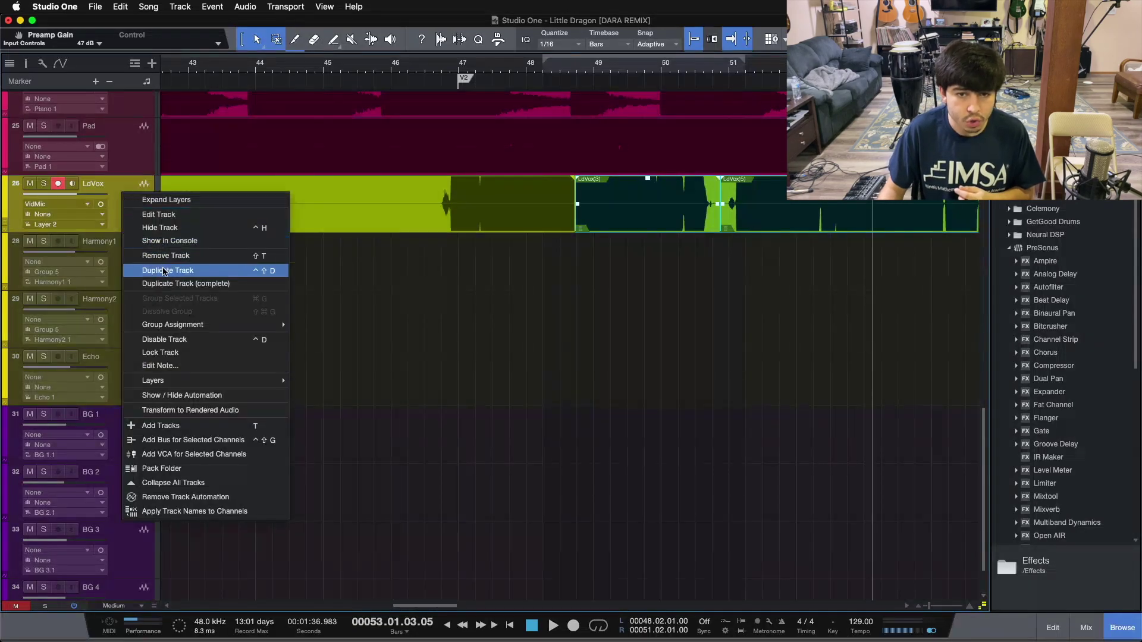
{"action": "left_click", "coordinate": [492, 292]}
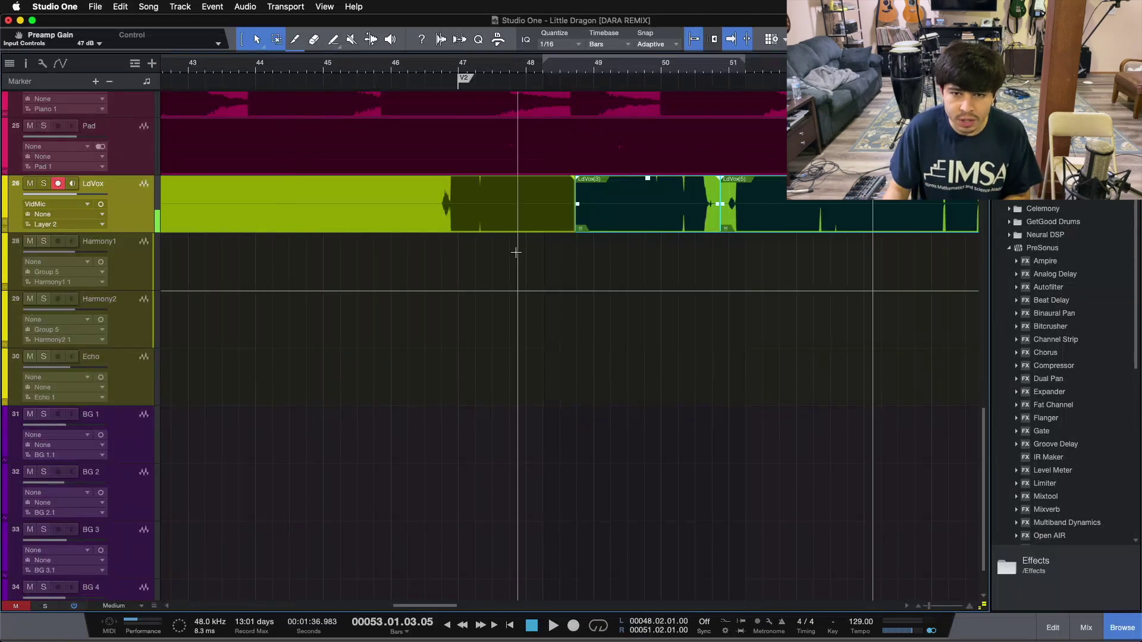
{"action": "left_click_drag", "start_coordinate": [572, 261], "coordinate": [763, 302]}
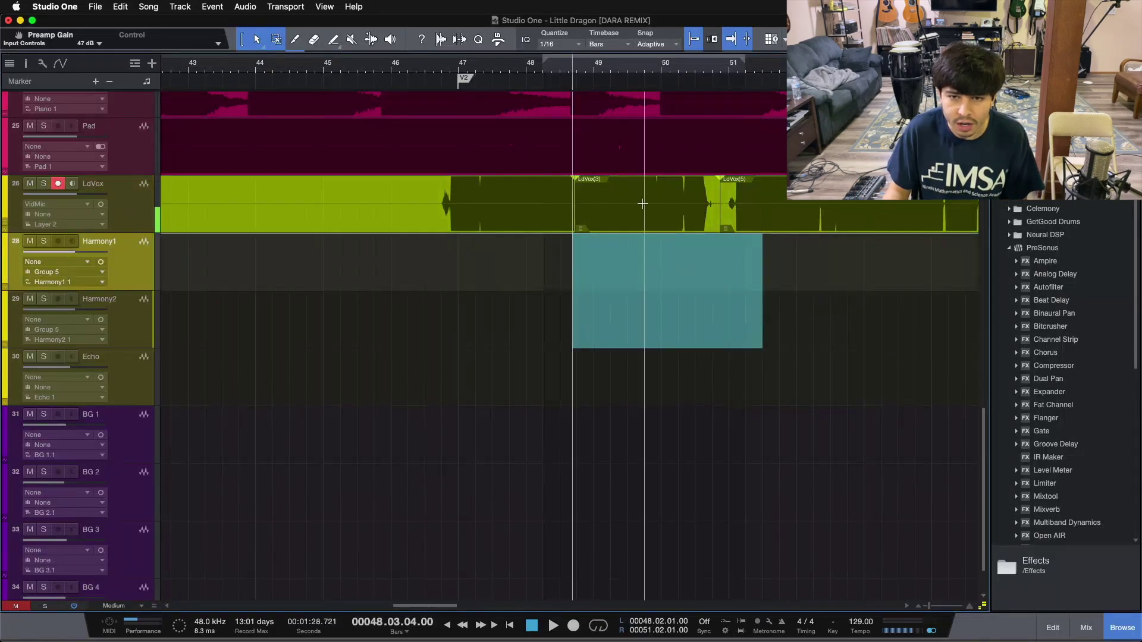
{"action": "left_click", "coordinate": [818, 281]}
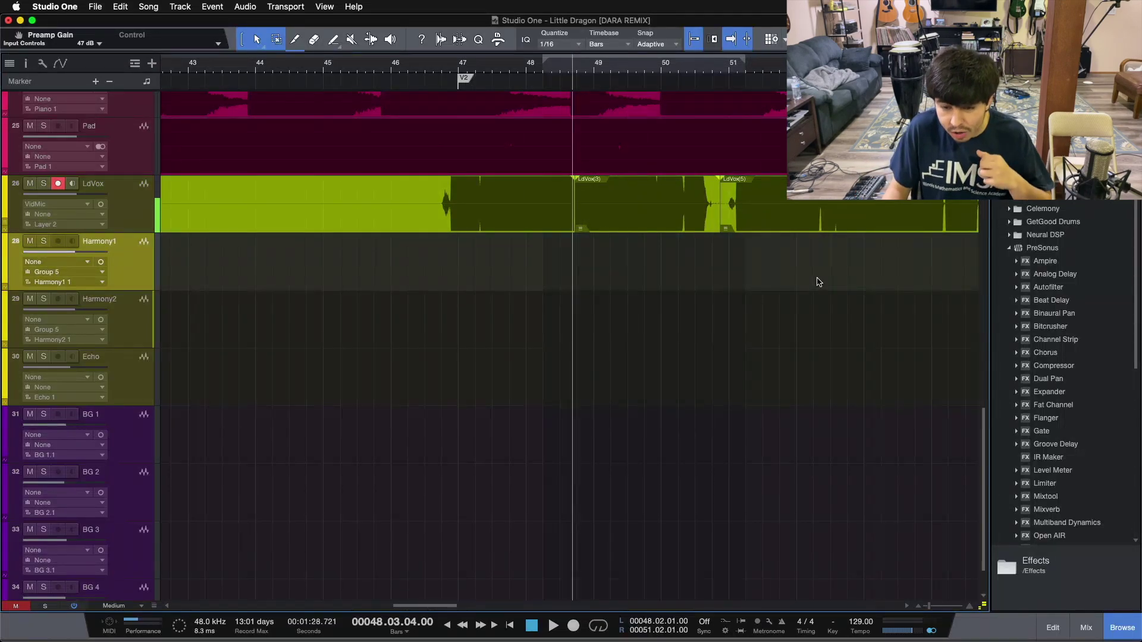